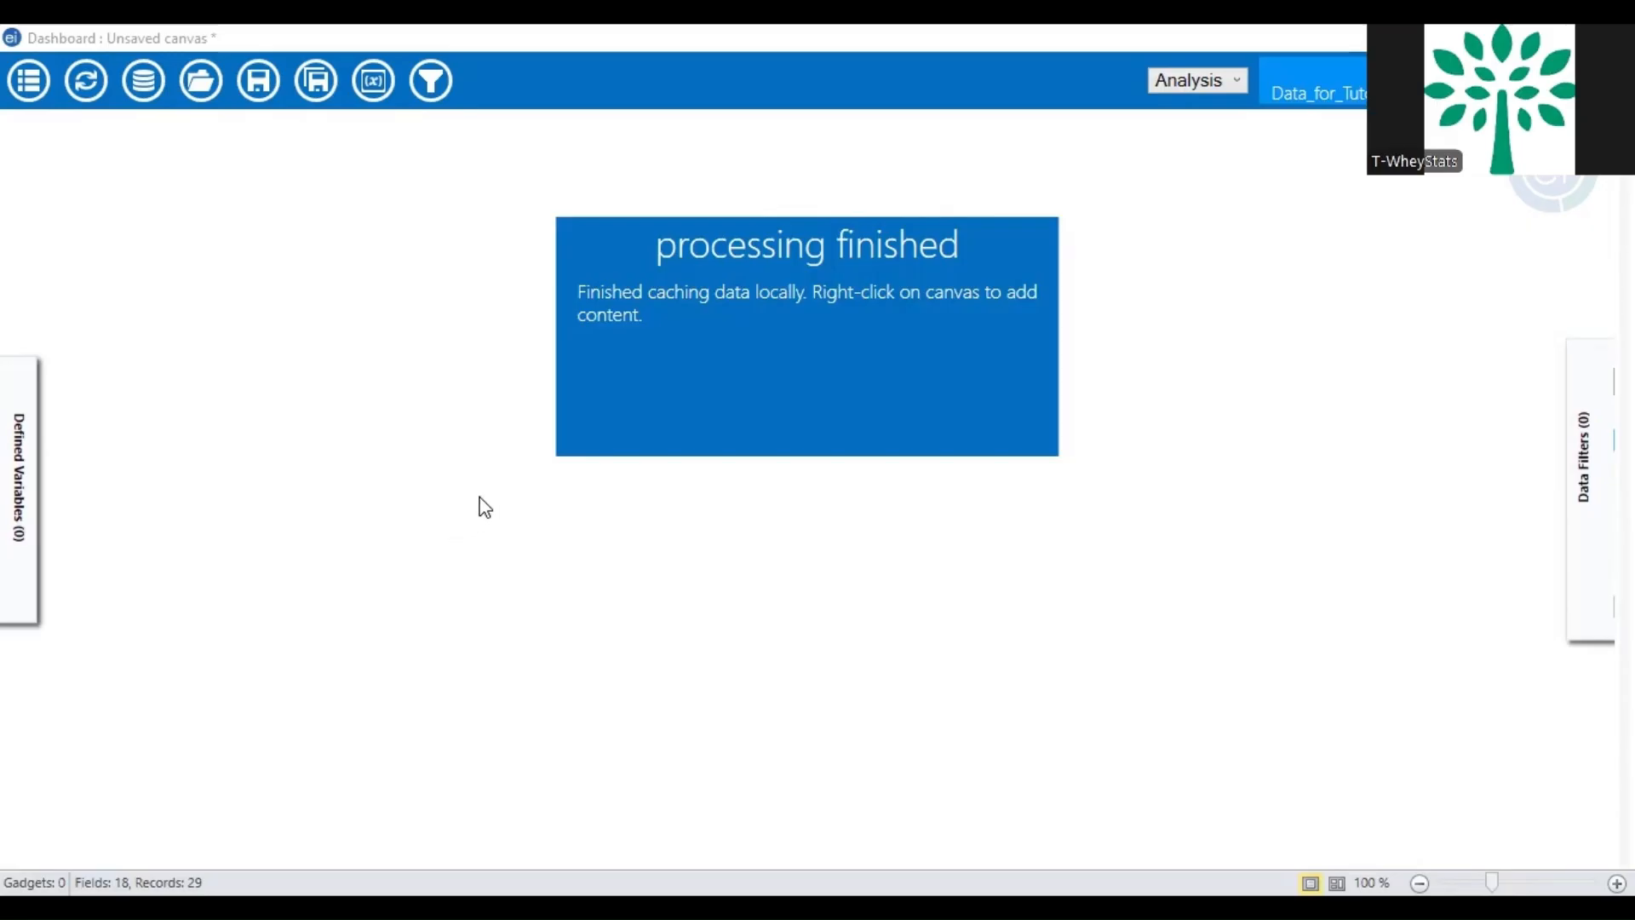
# Add a Means analysis gadget for the Age variable and place it near the top of the canvas.
pyautogui.rightClick(480, 498)
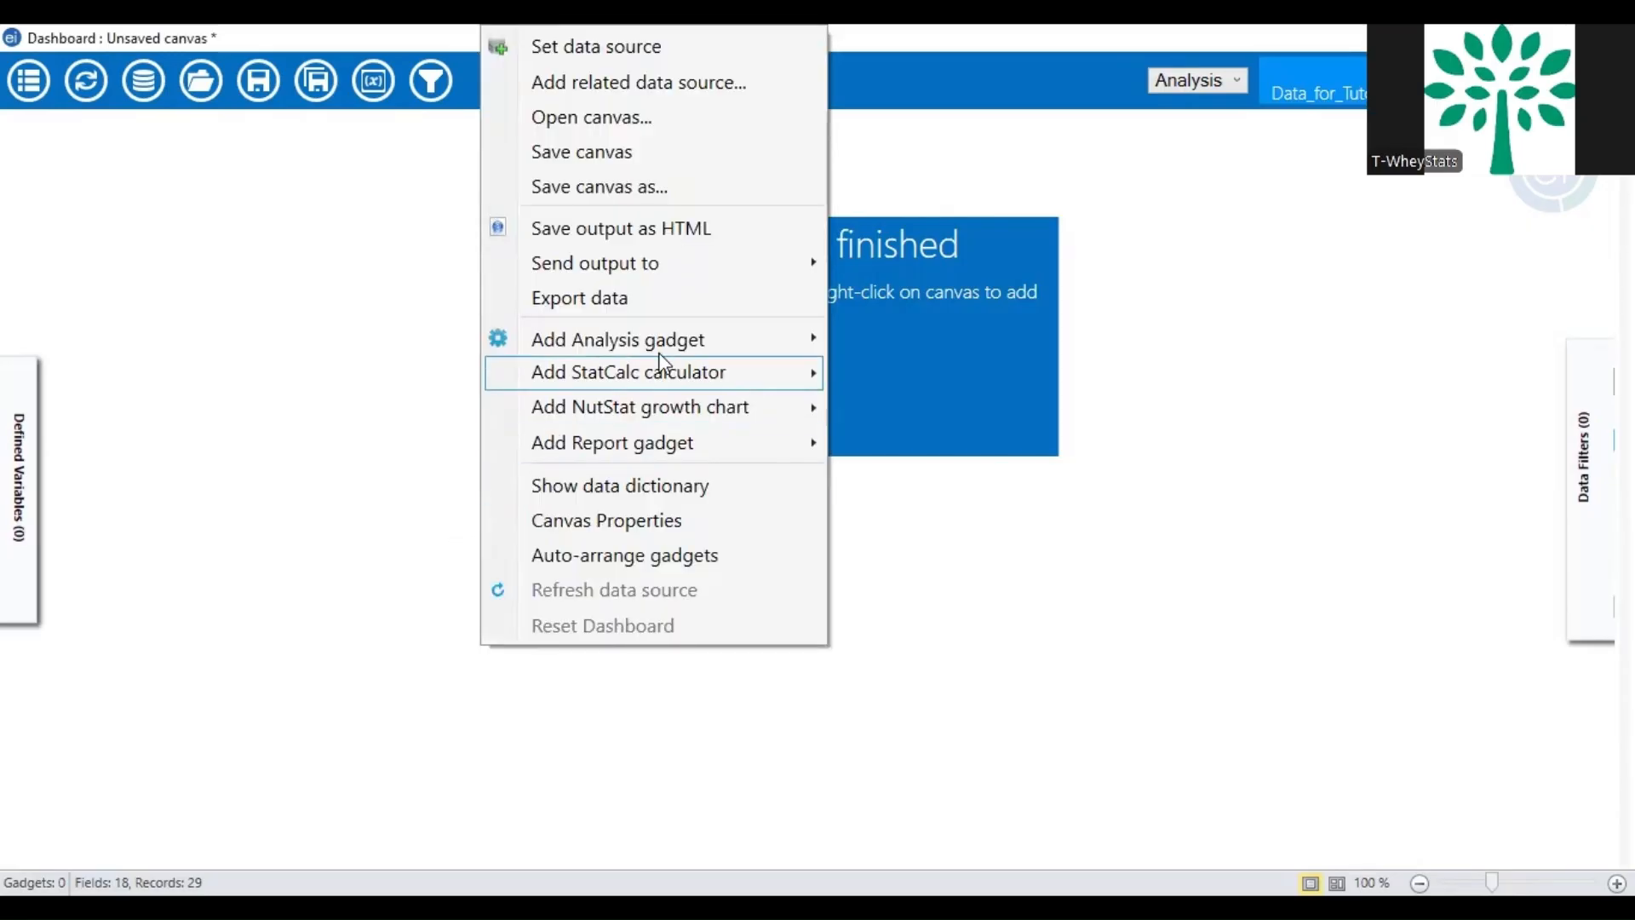
pyautogui.moveTo(724, 339)
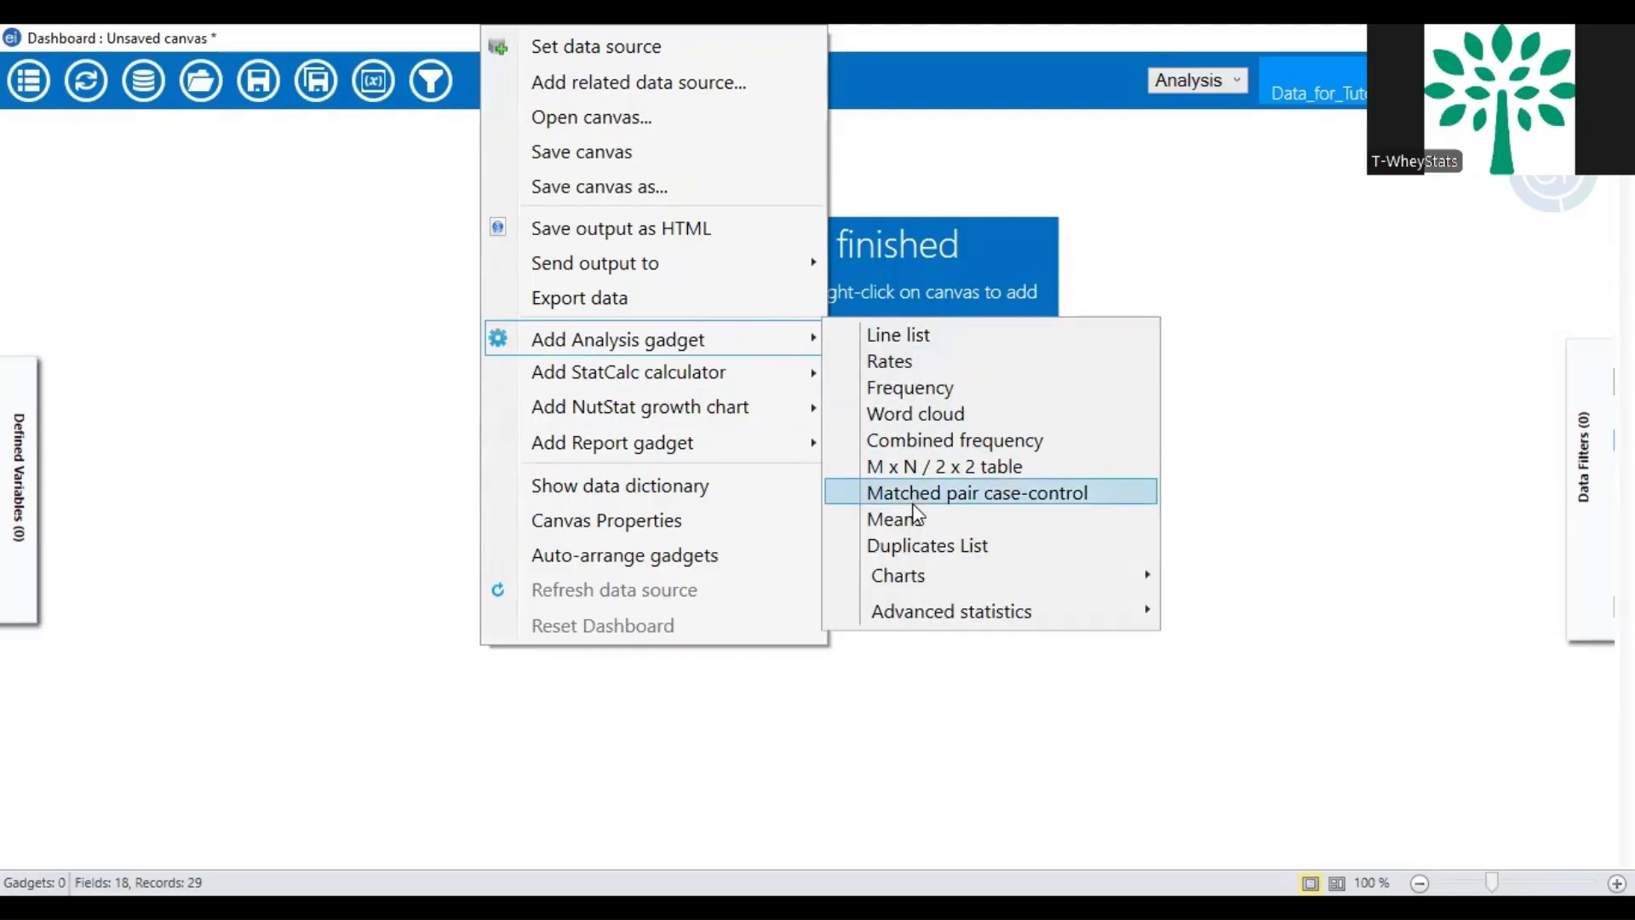
pyautogui.click(914, 526)
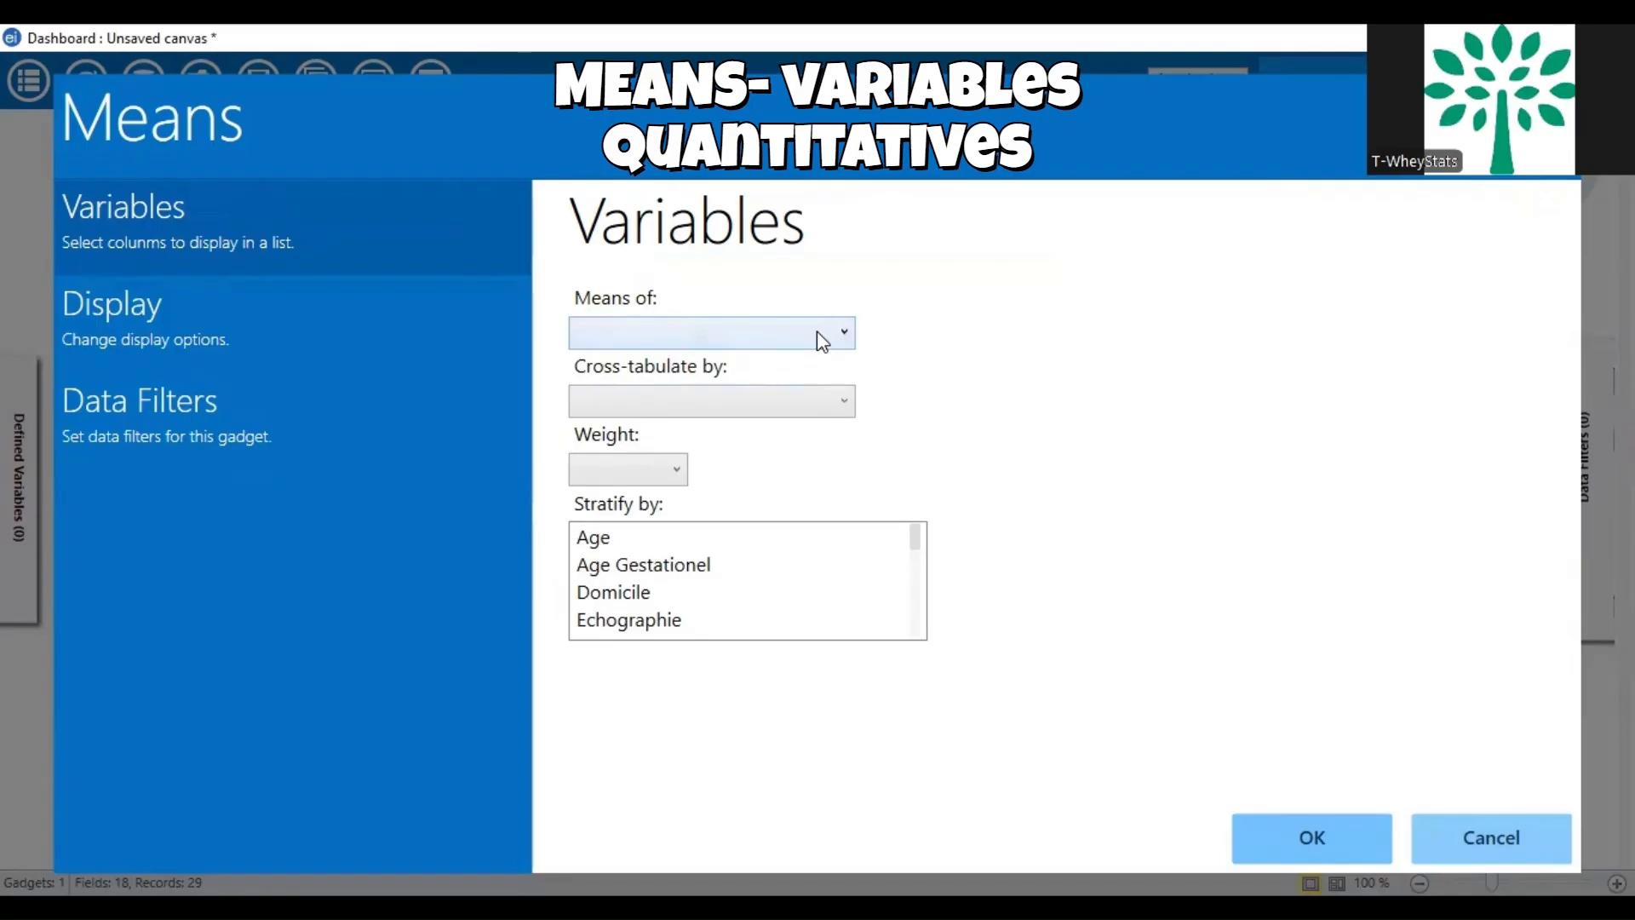
pyautogui.click(809, 334)
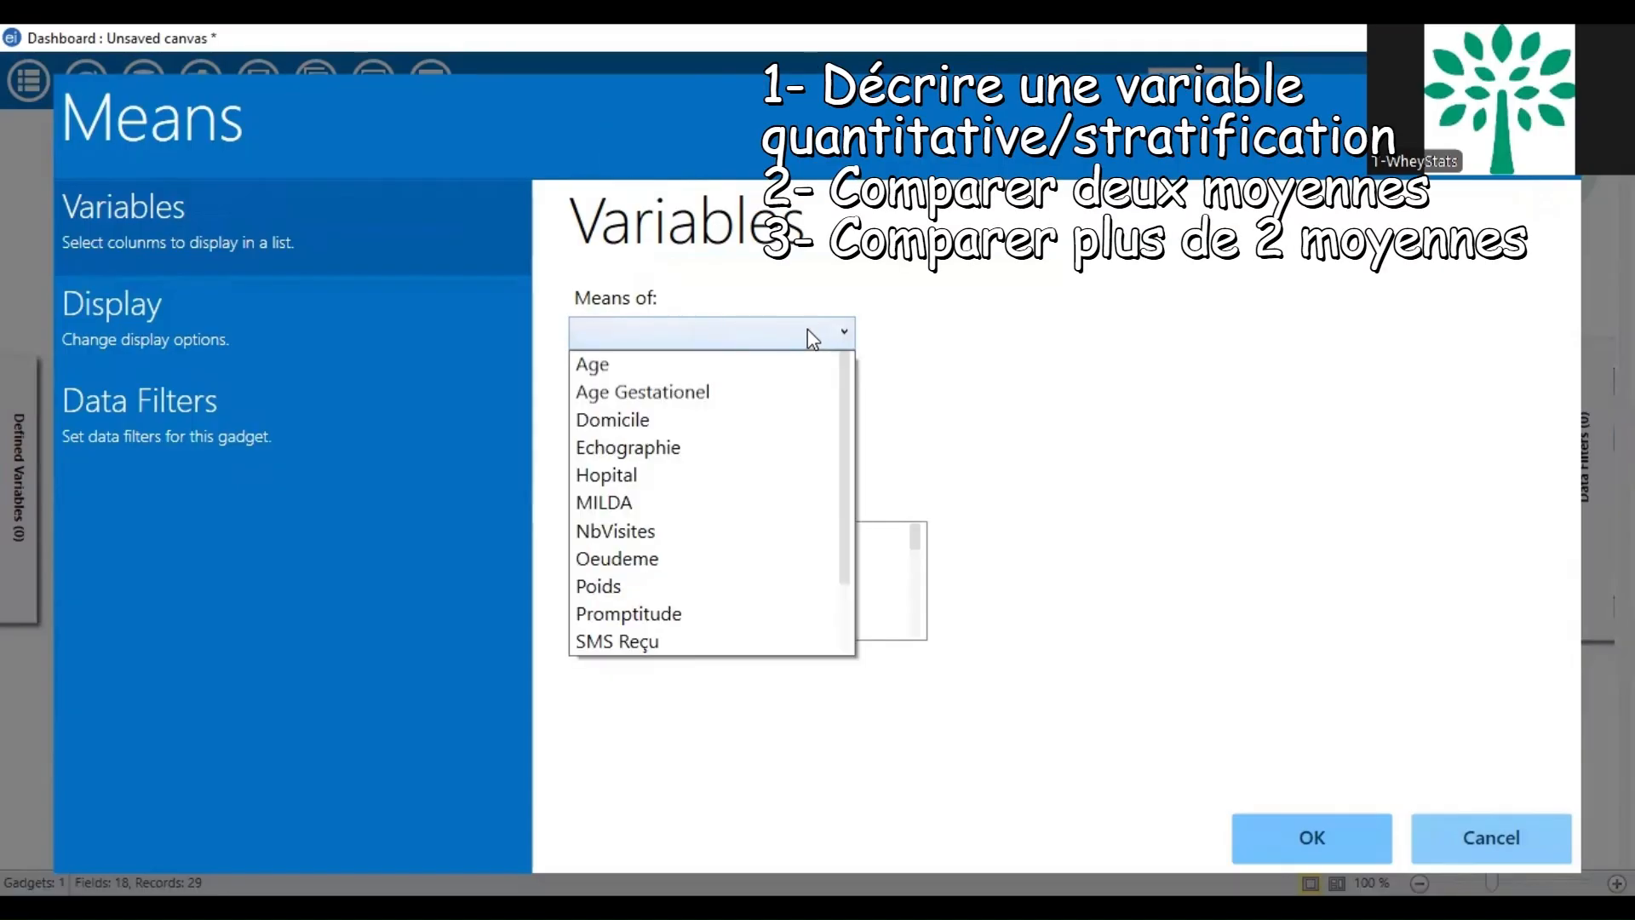
pyautogui.click(794, 367)
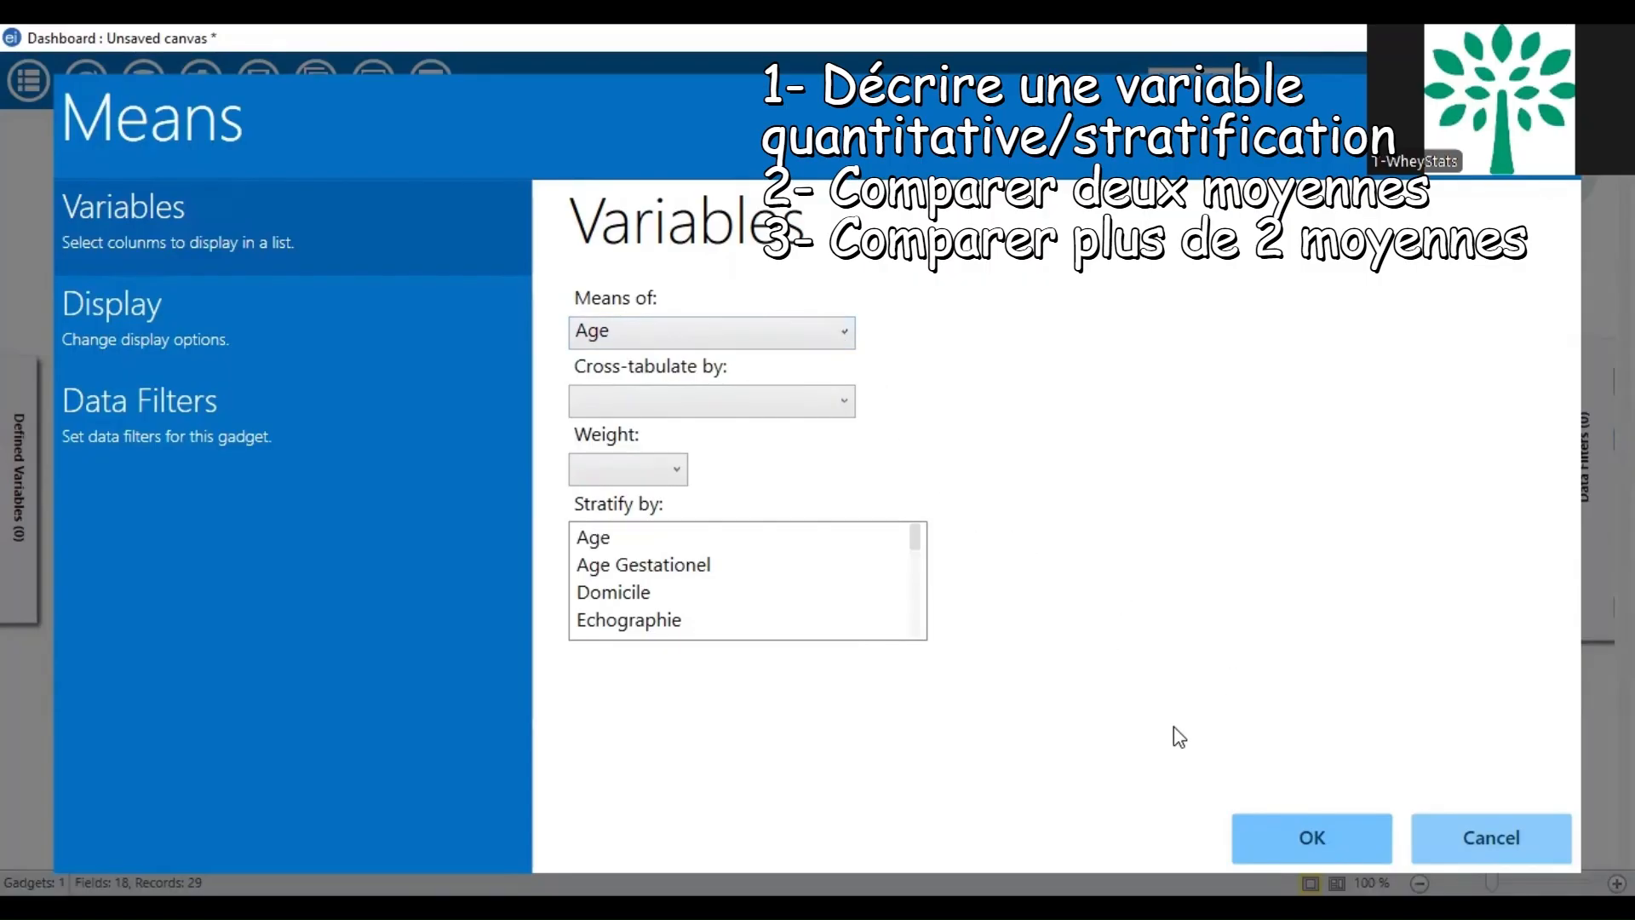
pyautogui.click(1278, 835)
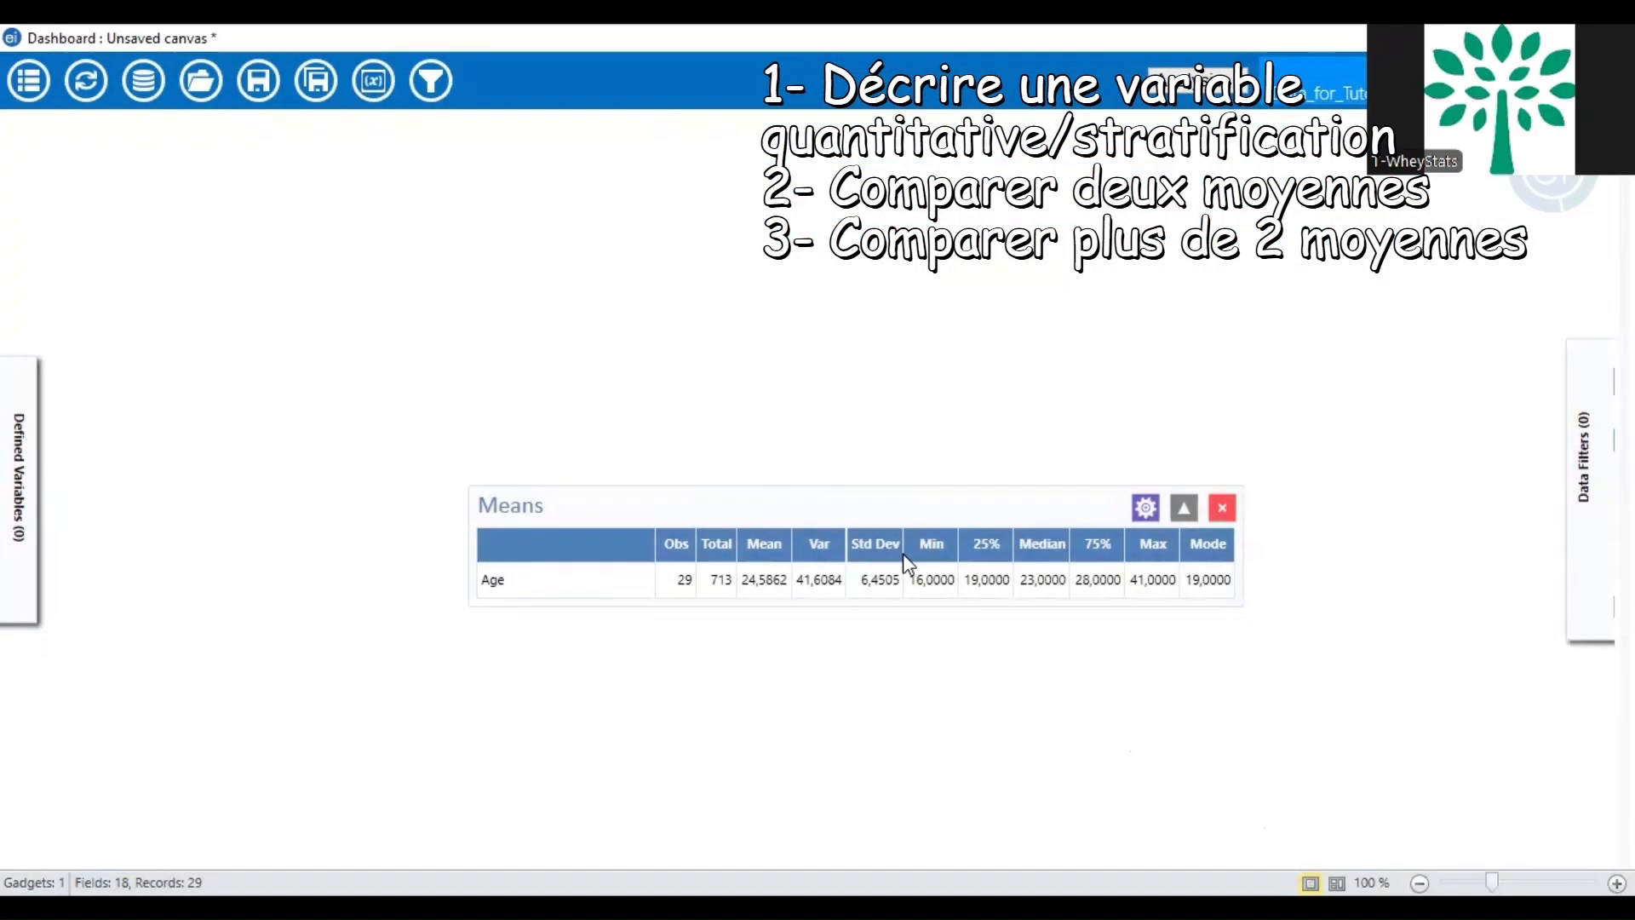
pyautogui.moveTo(865, 498); pyautogui.dragTo(656, 312)
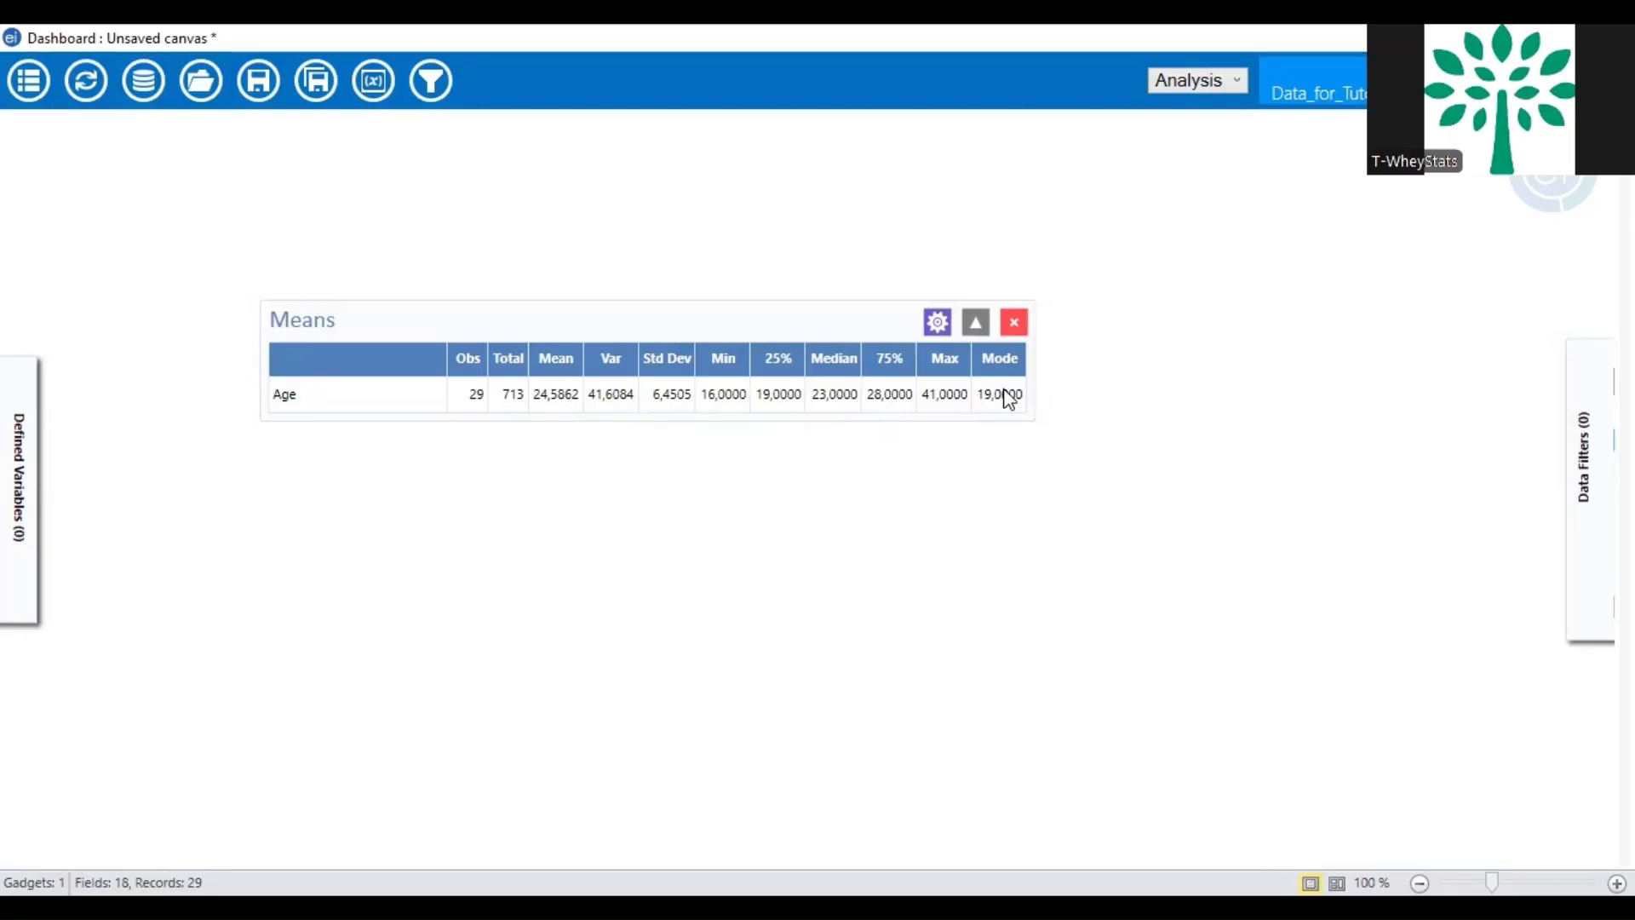
pyautogui.moveTo(785, 317); pyautogui.dragTo(734, 208)
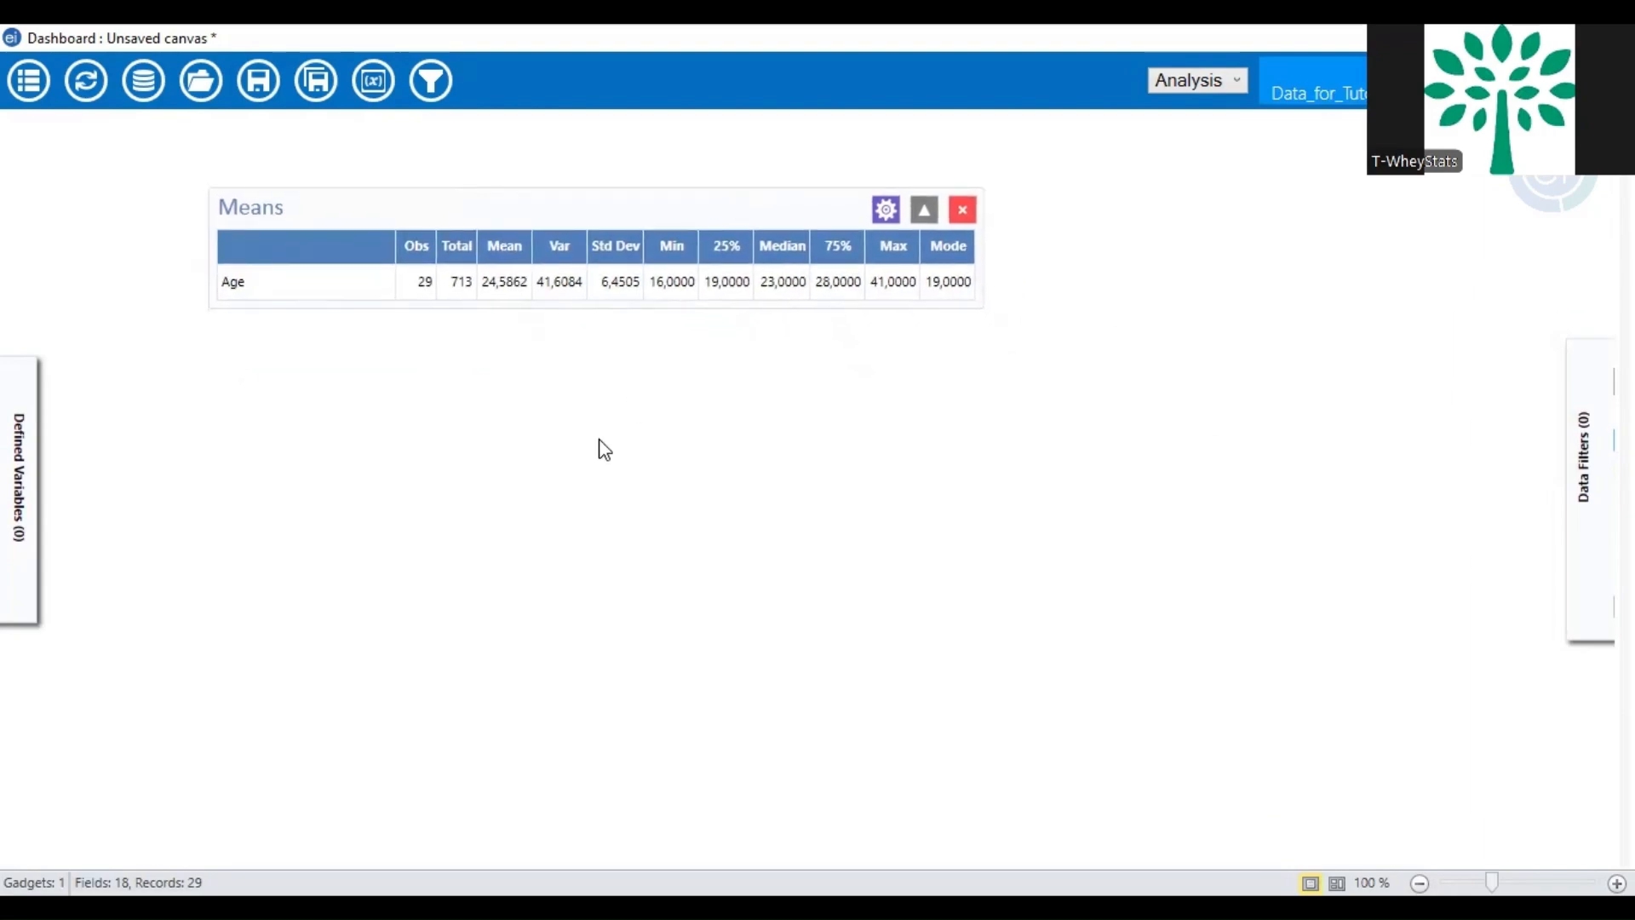
# Add a second Means gadget for Age stratified by Promptitude and place it directly below the first table.
pyautogui.rightClick(604, 448)
pyautogui.moveTo(861, 584)
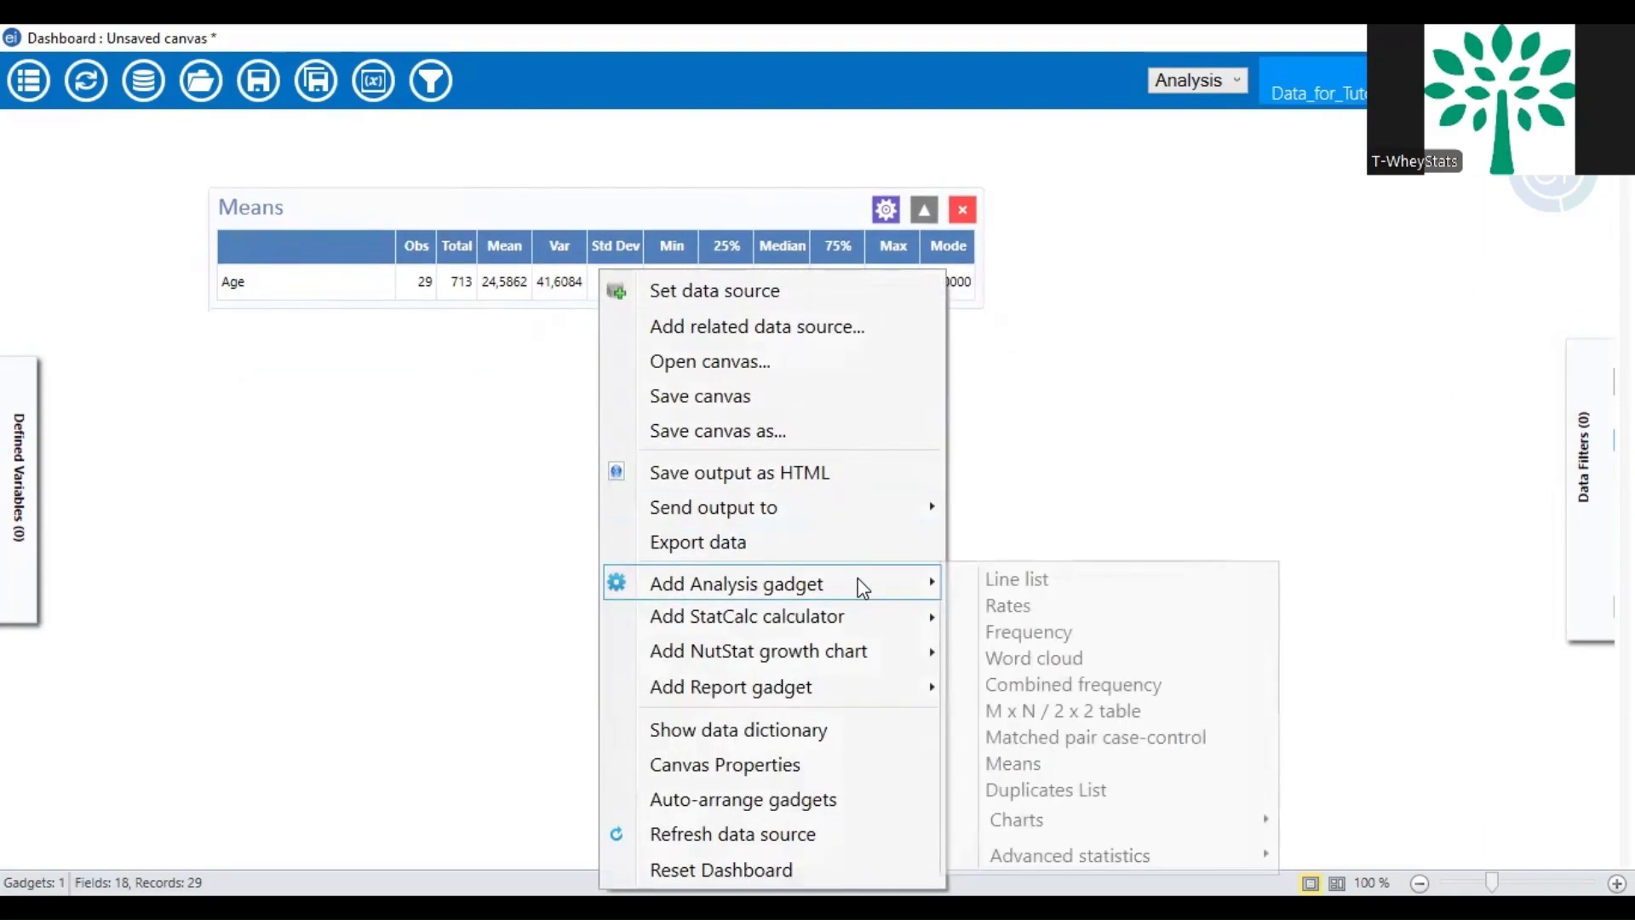
pyautogui.click(1030, 764)
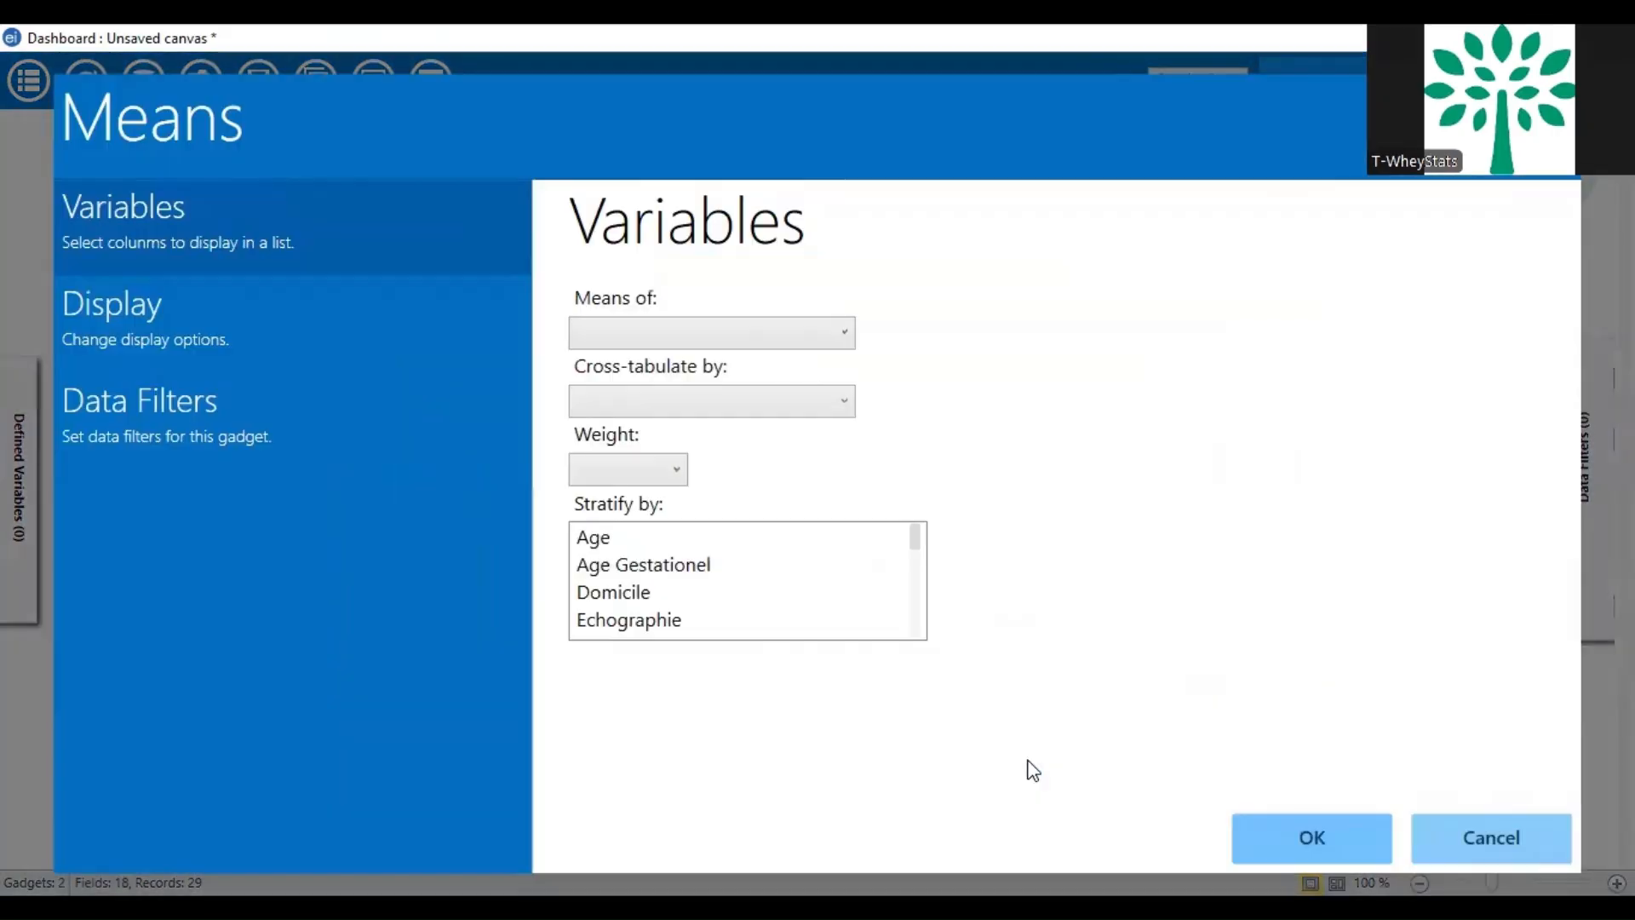
pyautogui.click(844, 332)
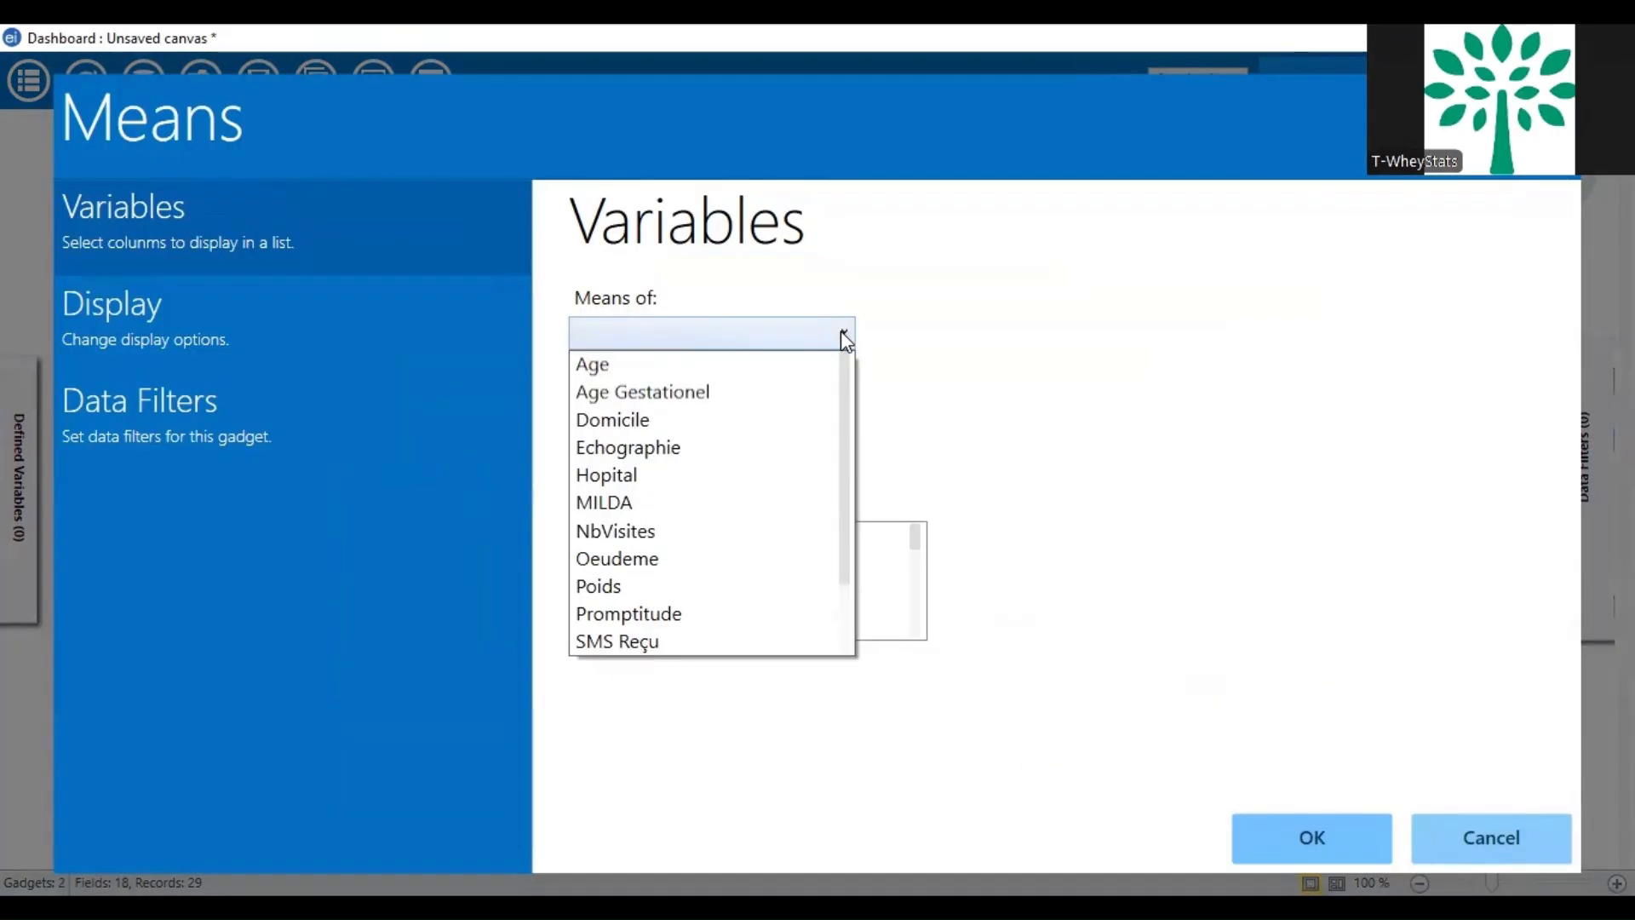
pyautogui.click(807, 365)
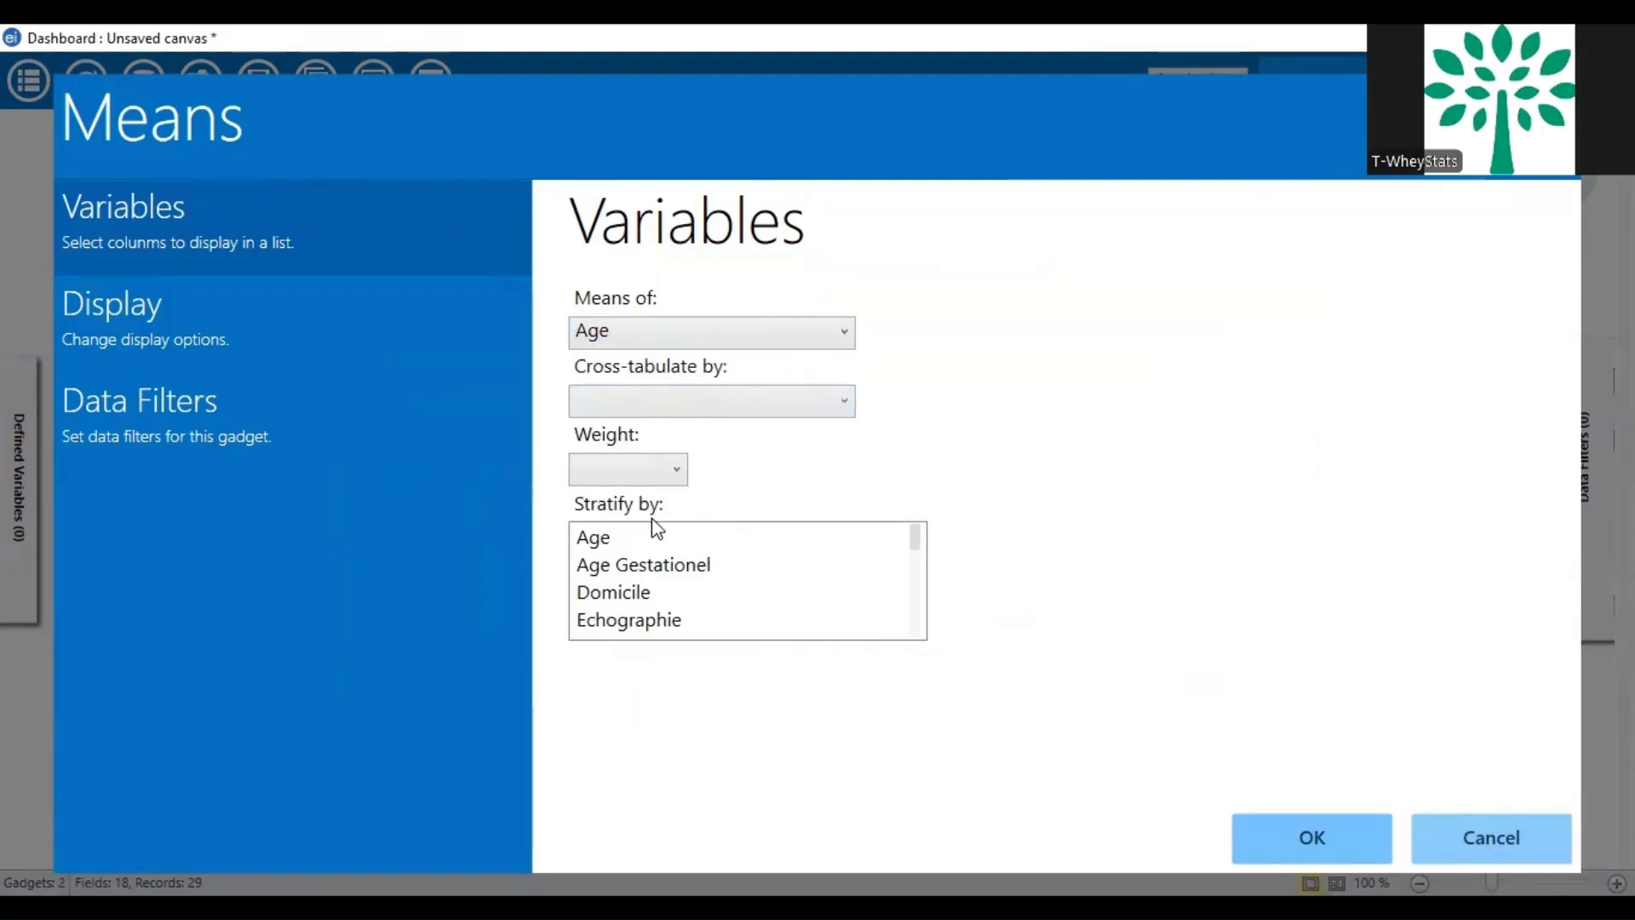
pyautogui.moveTo(916, 536); pyautogui.dragTo(917, 627)
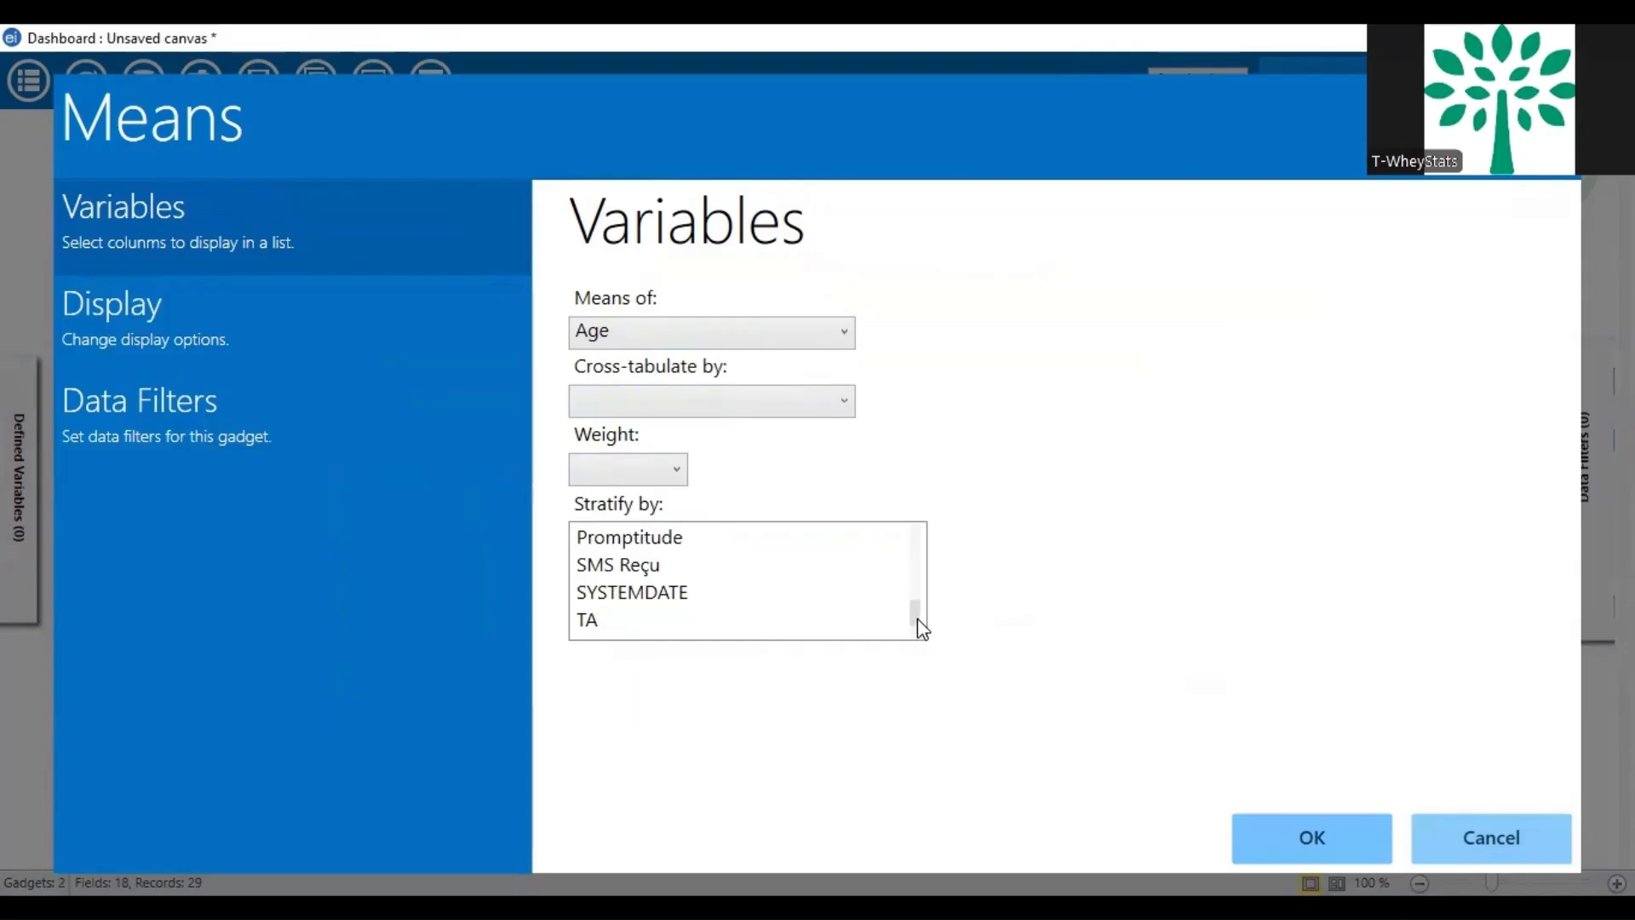
pyautogui.click(672, 538)
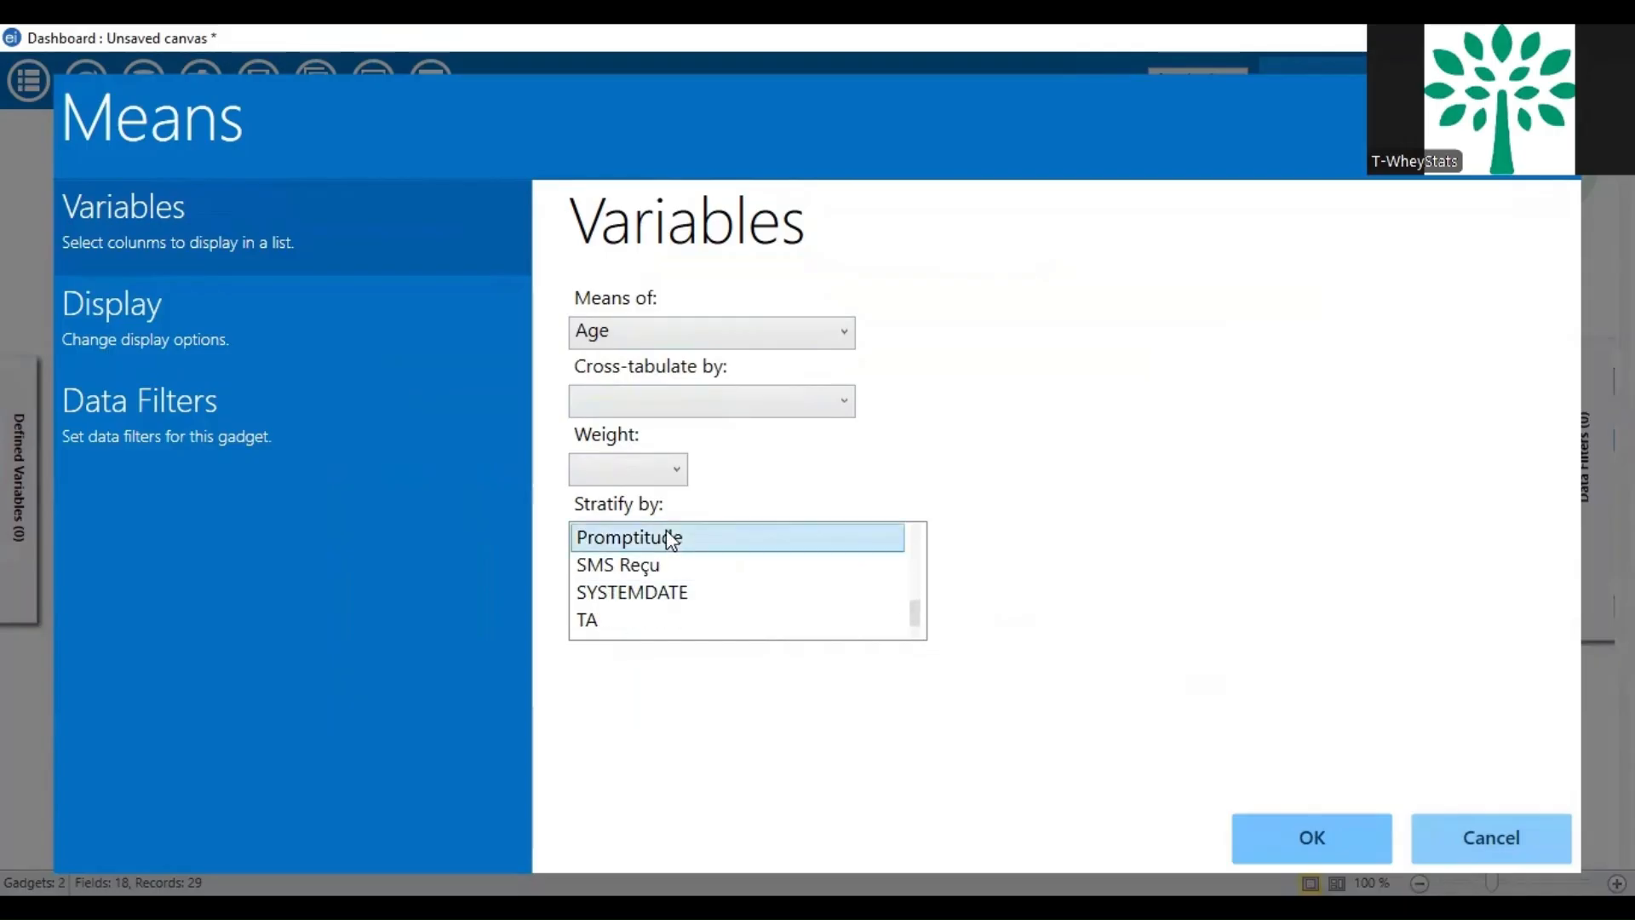
pyautogui.click(1310, 839)
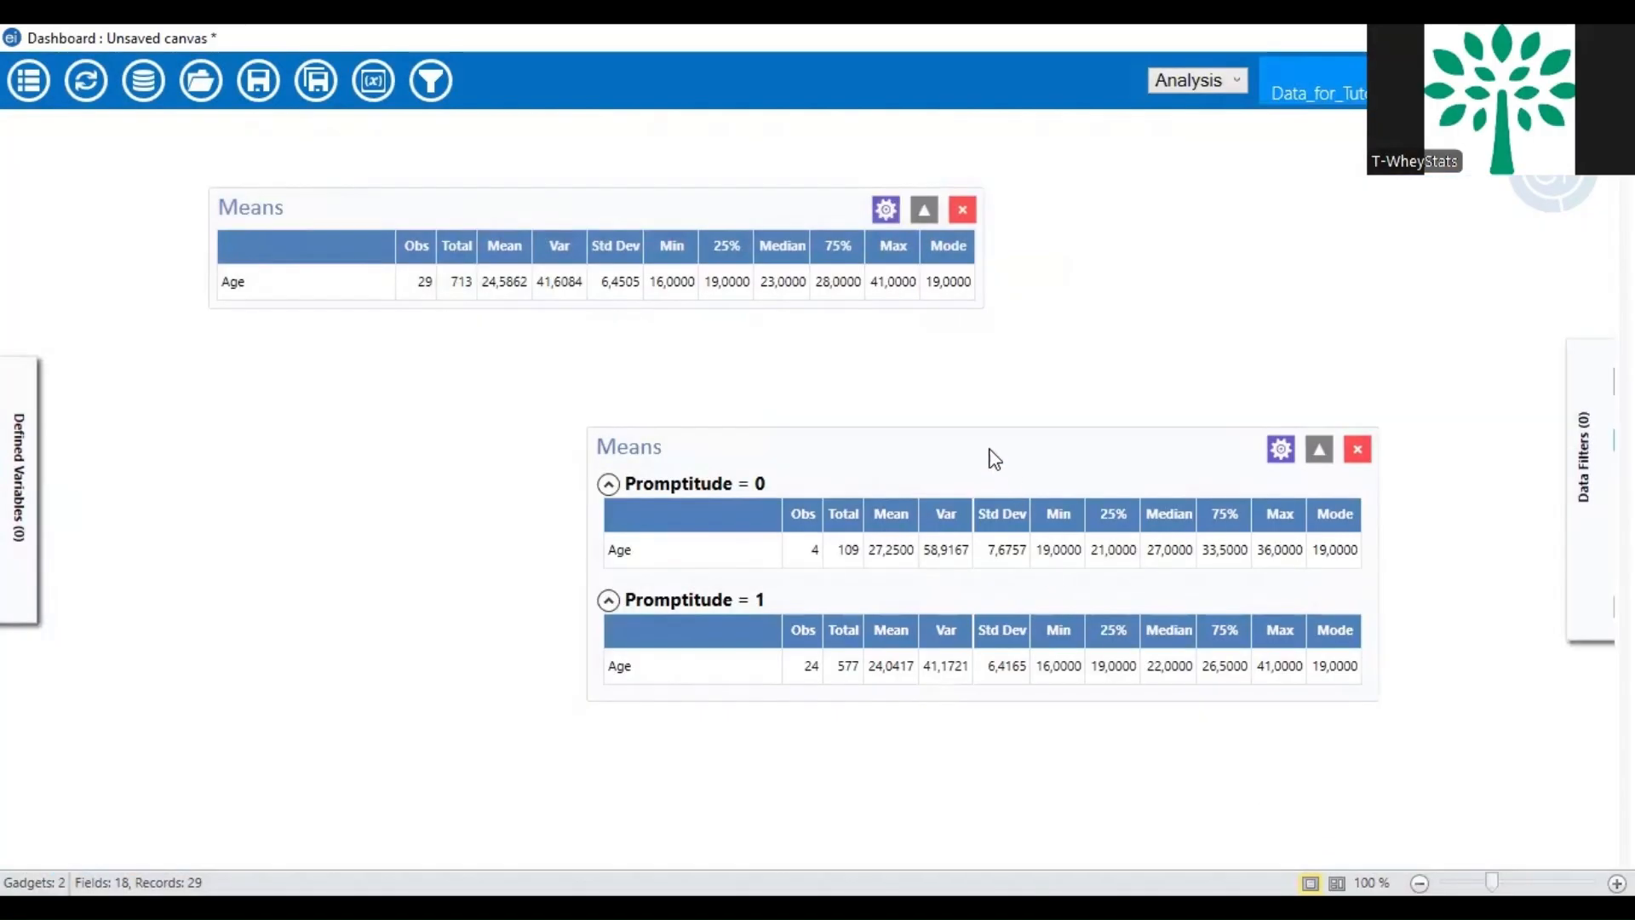
pyautogui.moveTo(989, 457); pyautogui.dragTo(619, 374)
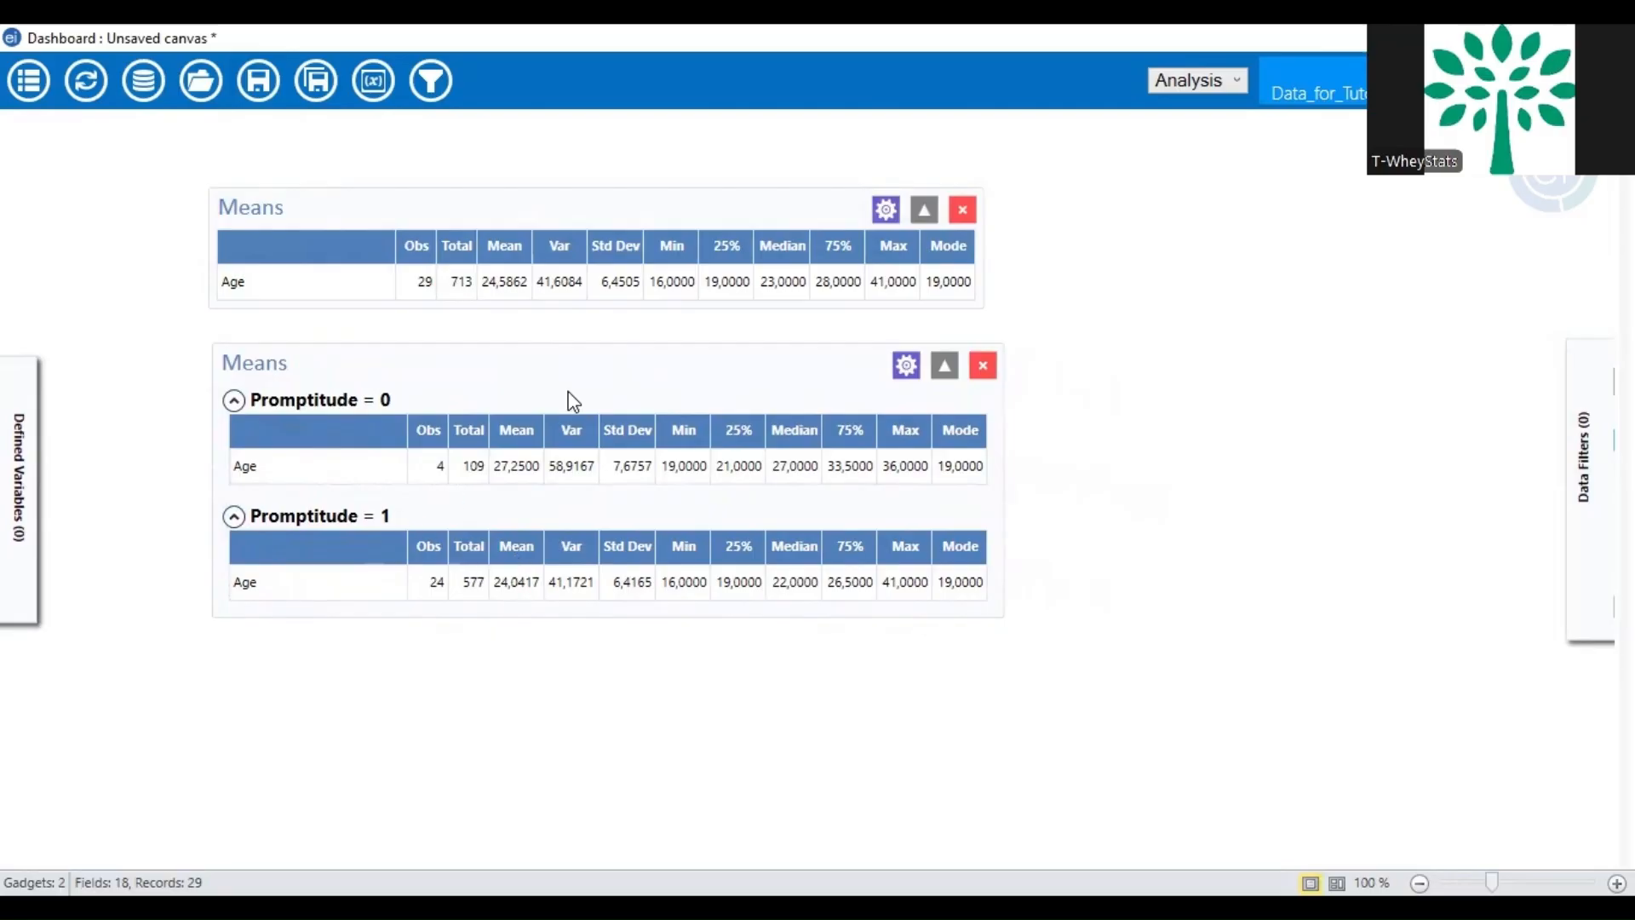
pyautogui.moveTo(594, 383); pyautogui.dragTo(596, 354)
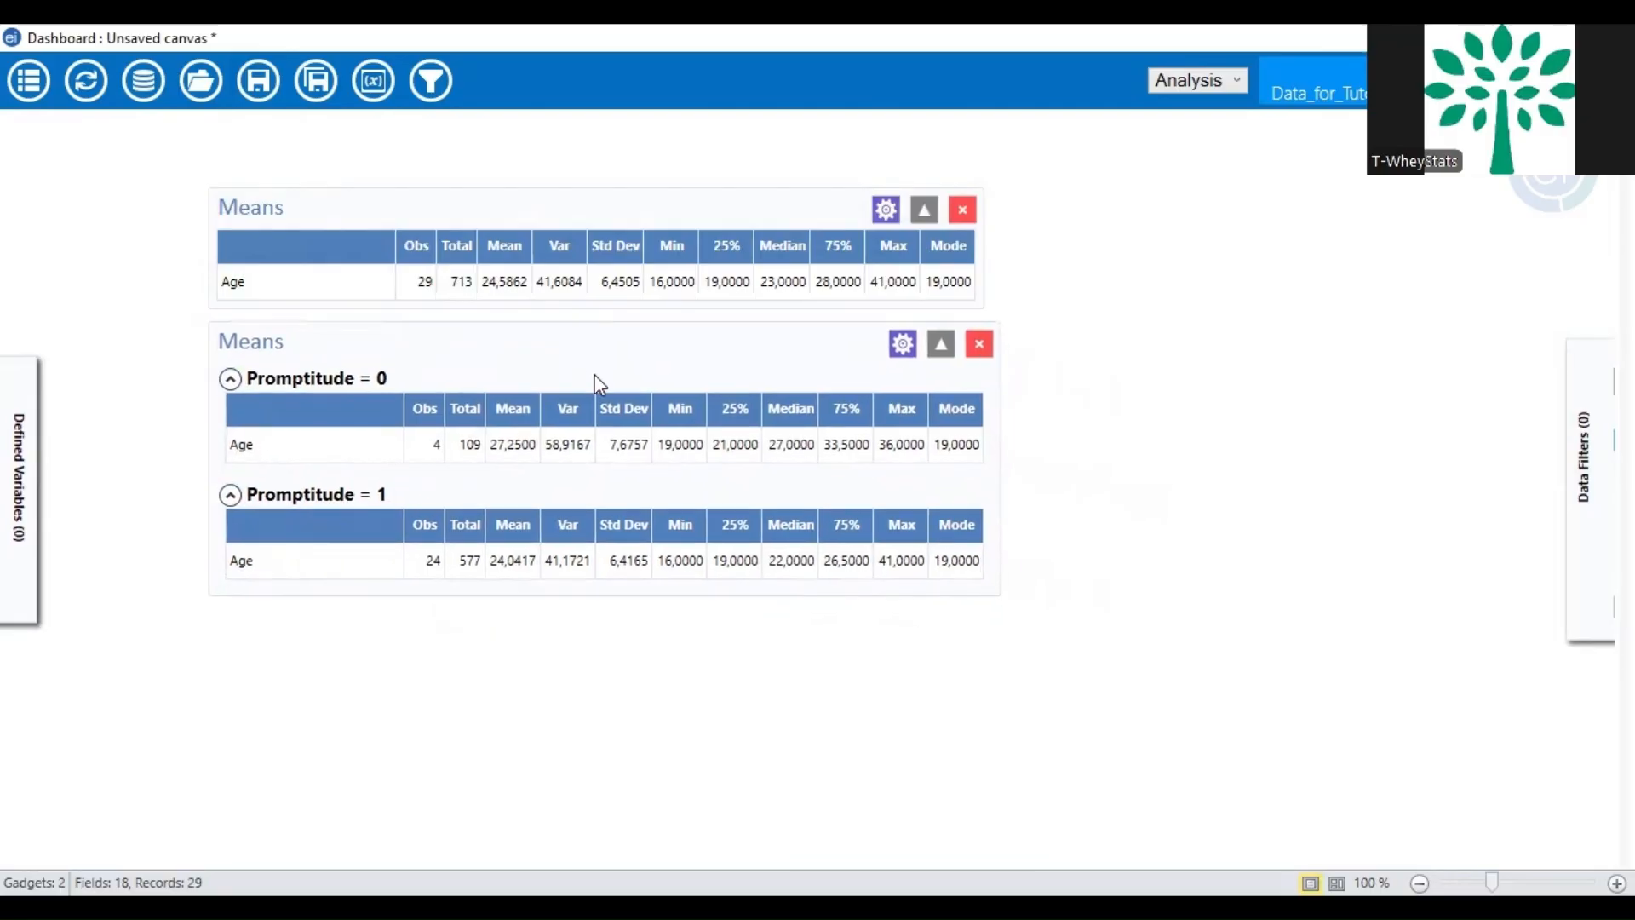
# Add a Means gadget for Age cross-tabulated by Promptitude and place it below the stratified gadget.
pyautogui.scroll(-1, 622, 170)
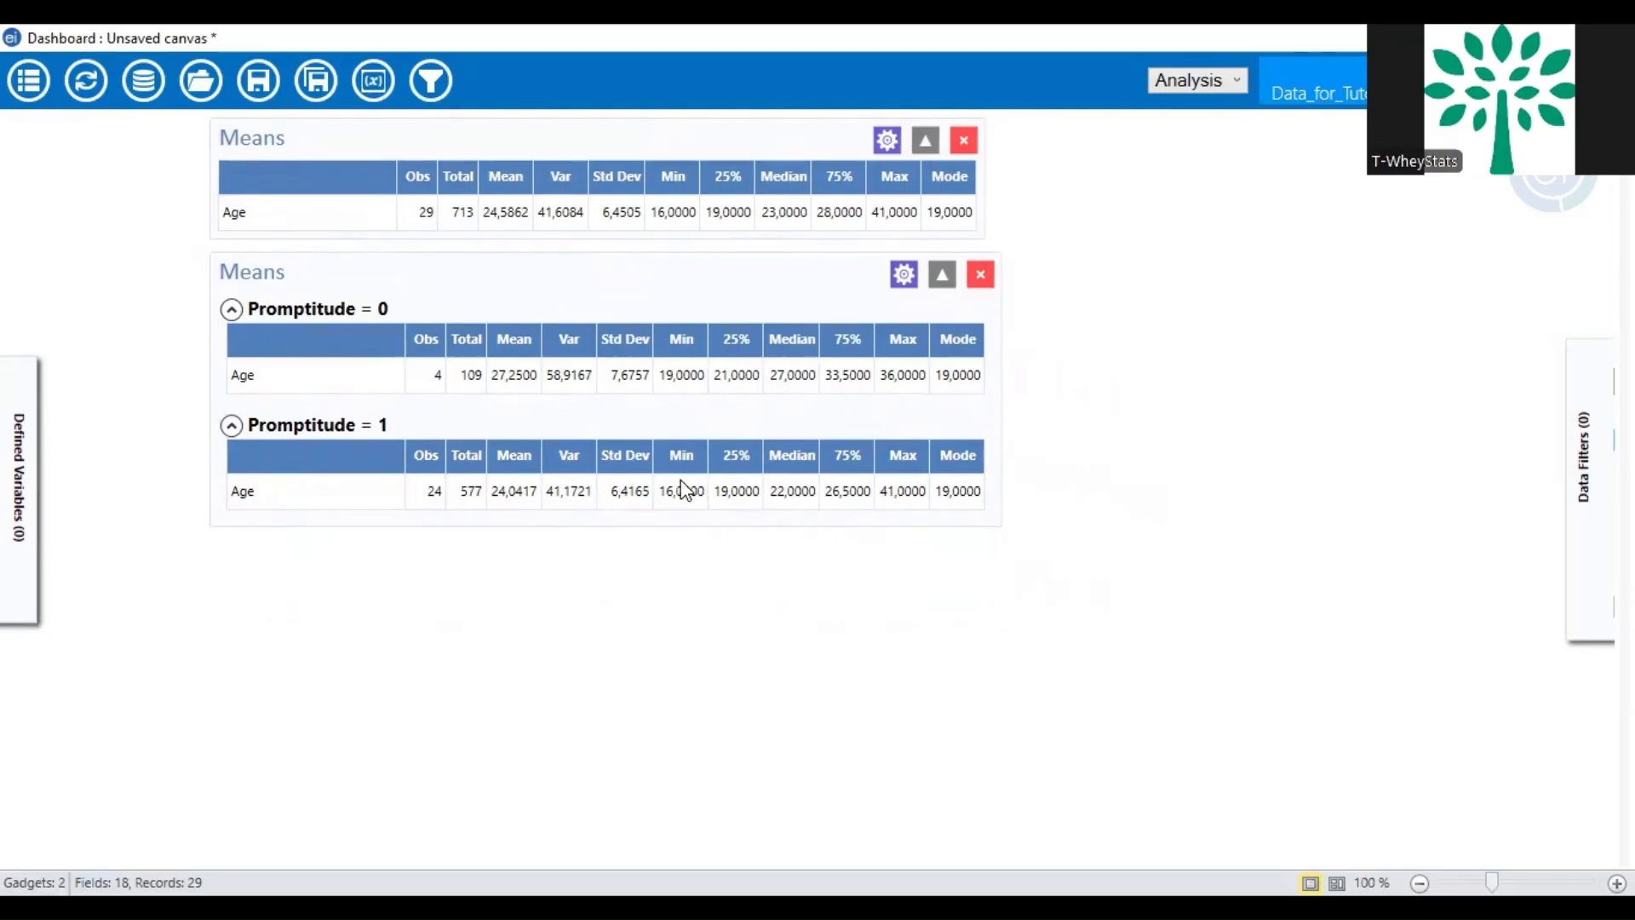
pyautogui.rightClick(465, 650)
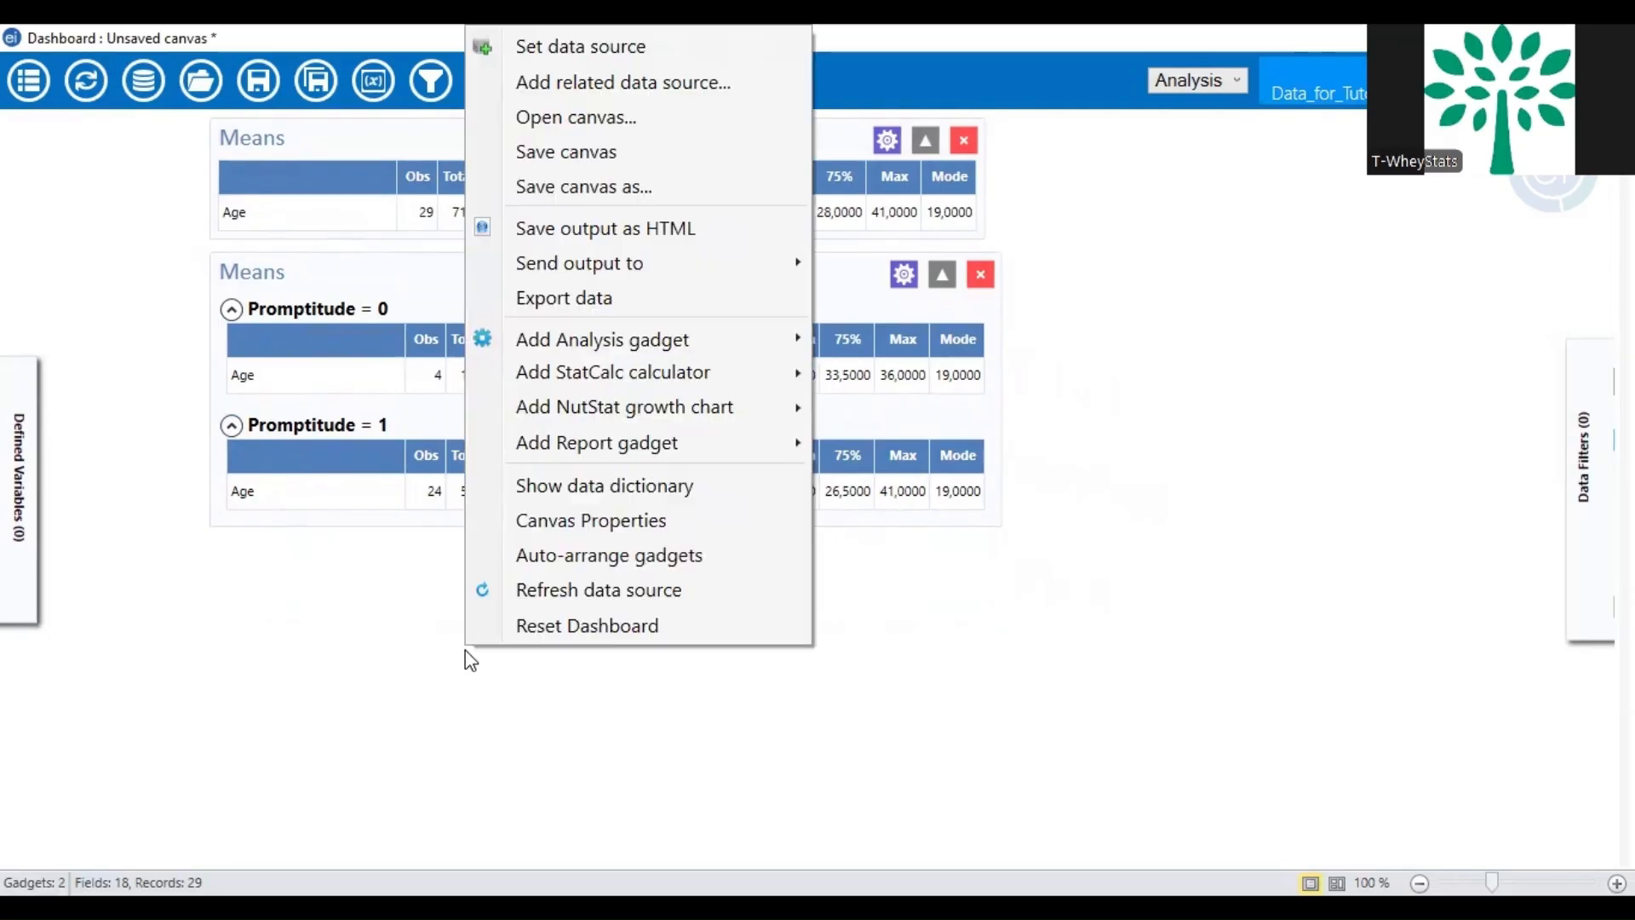
pyautogui.moveTo(744, 343)
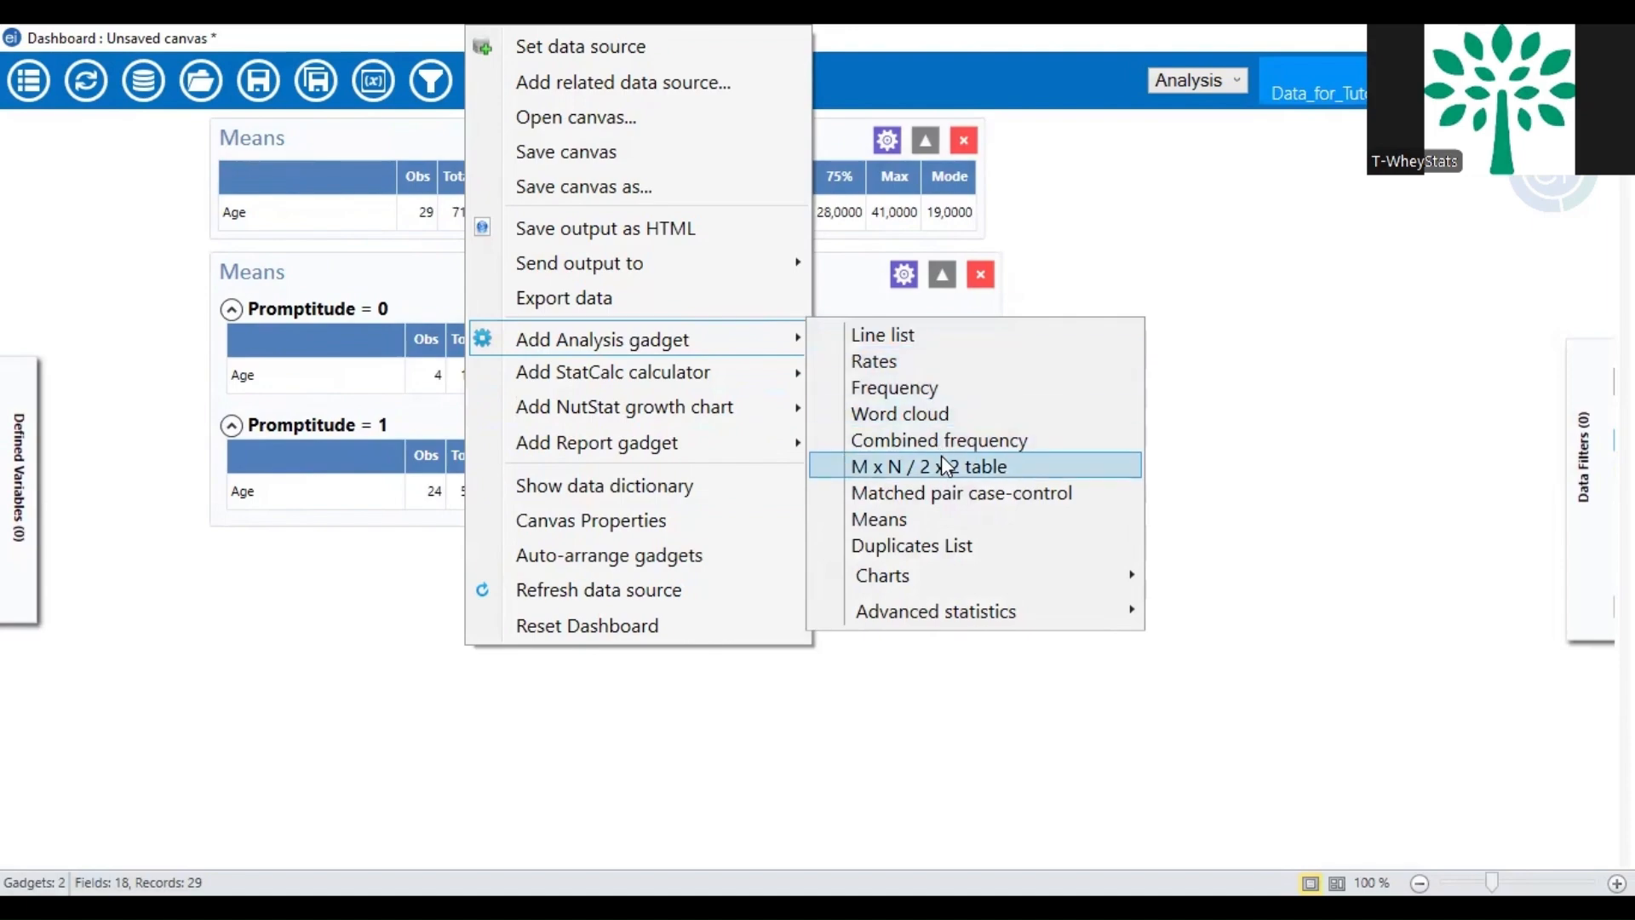
pyautogui.click(937, 521)
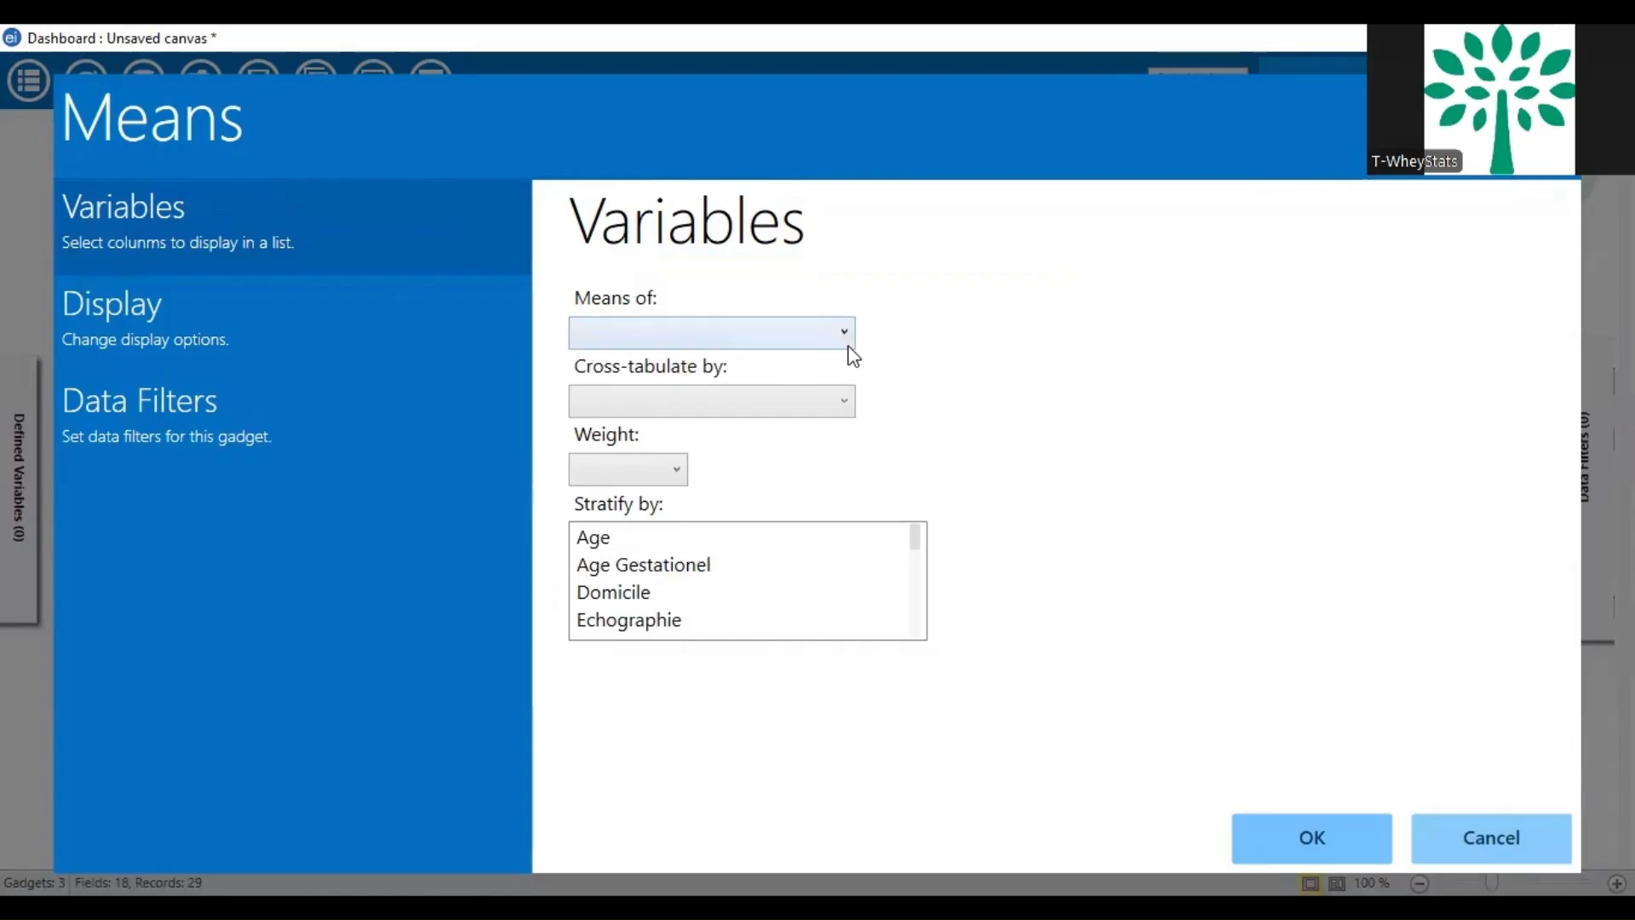
pyautogui.click(842, 334)
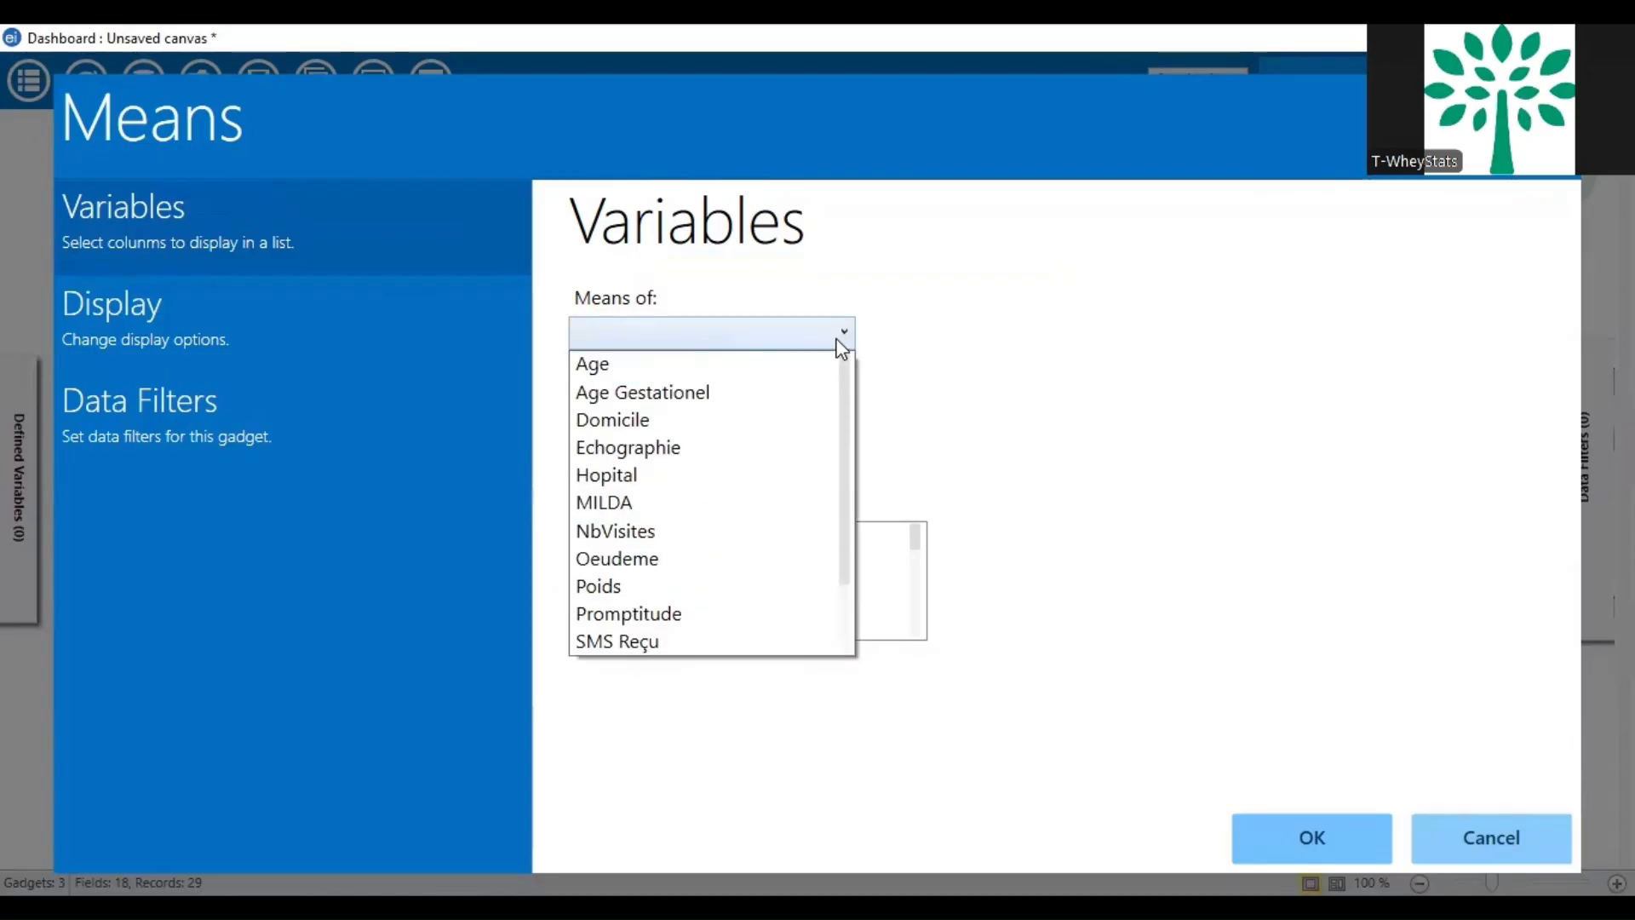
pyautogui.click(802, 368)
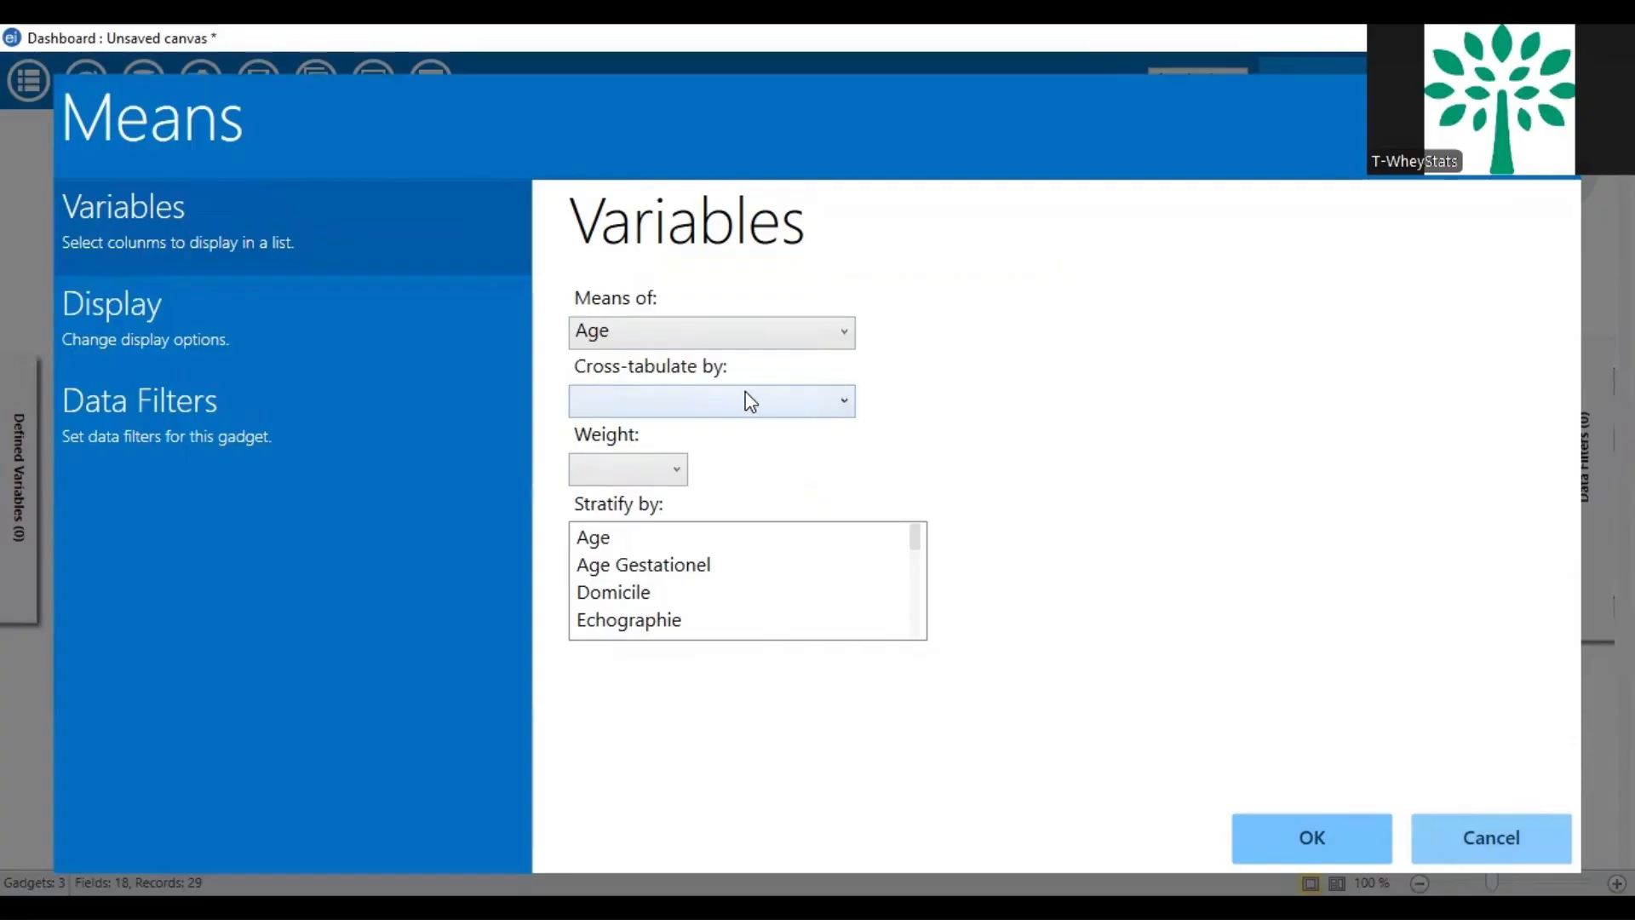
pyautogui.click(815, 408)
pyautogui.moveTo(846, 503); pyautogui.dragTo(855, 663)
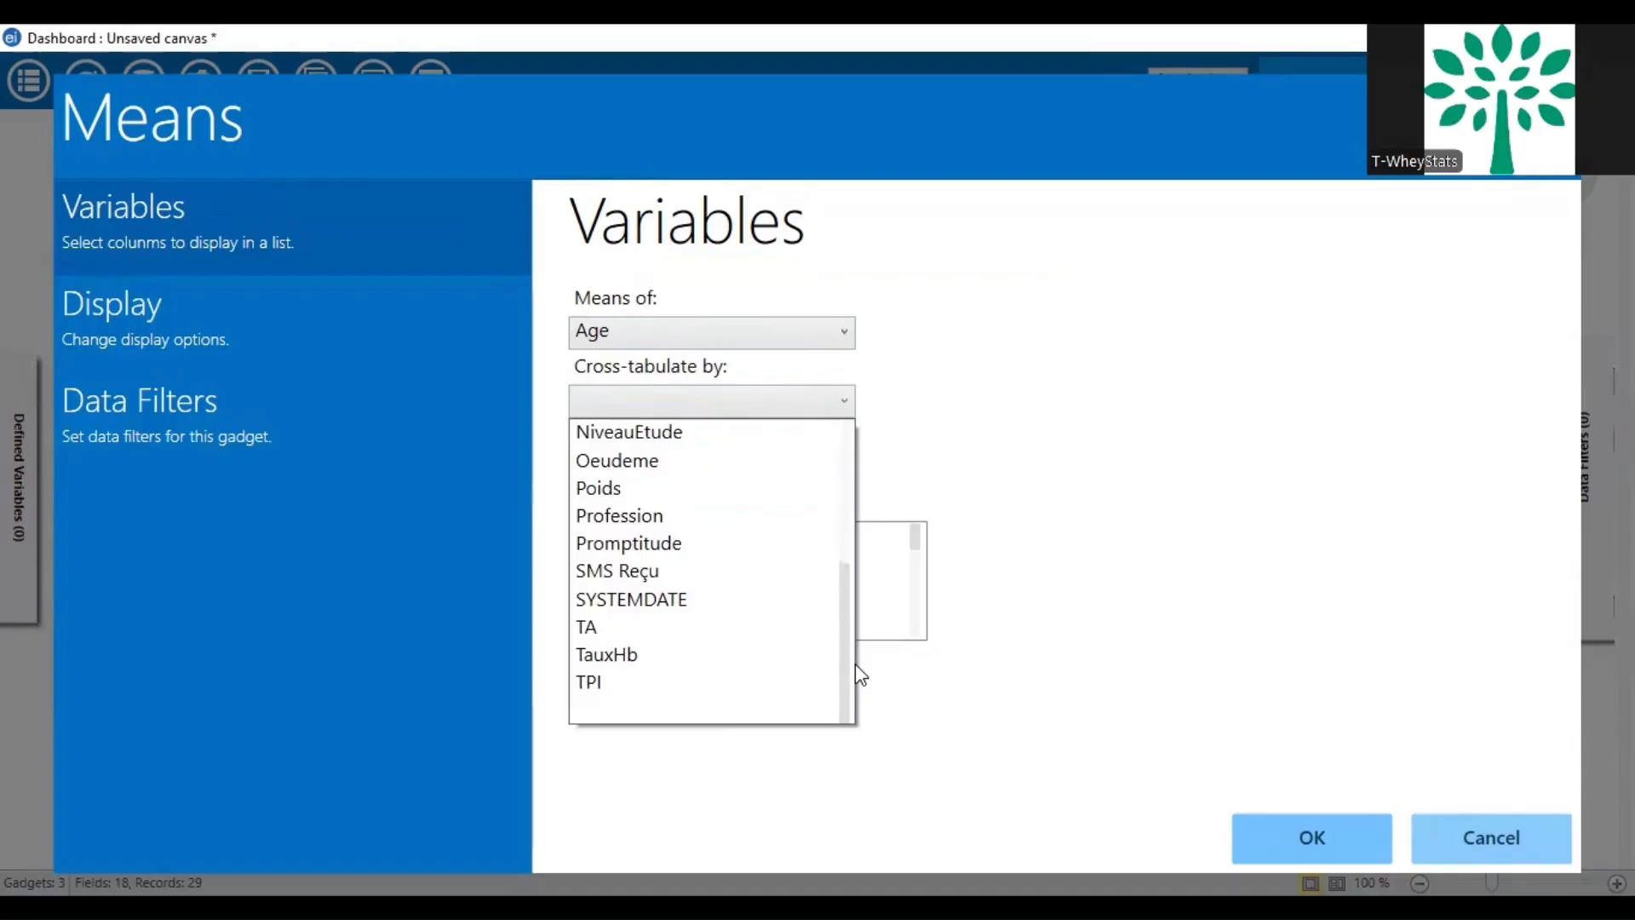
pyautogui.click(681, 554)
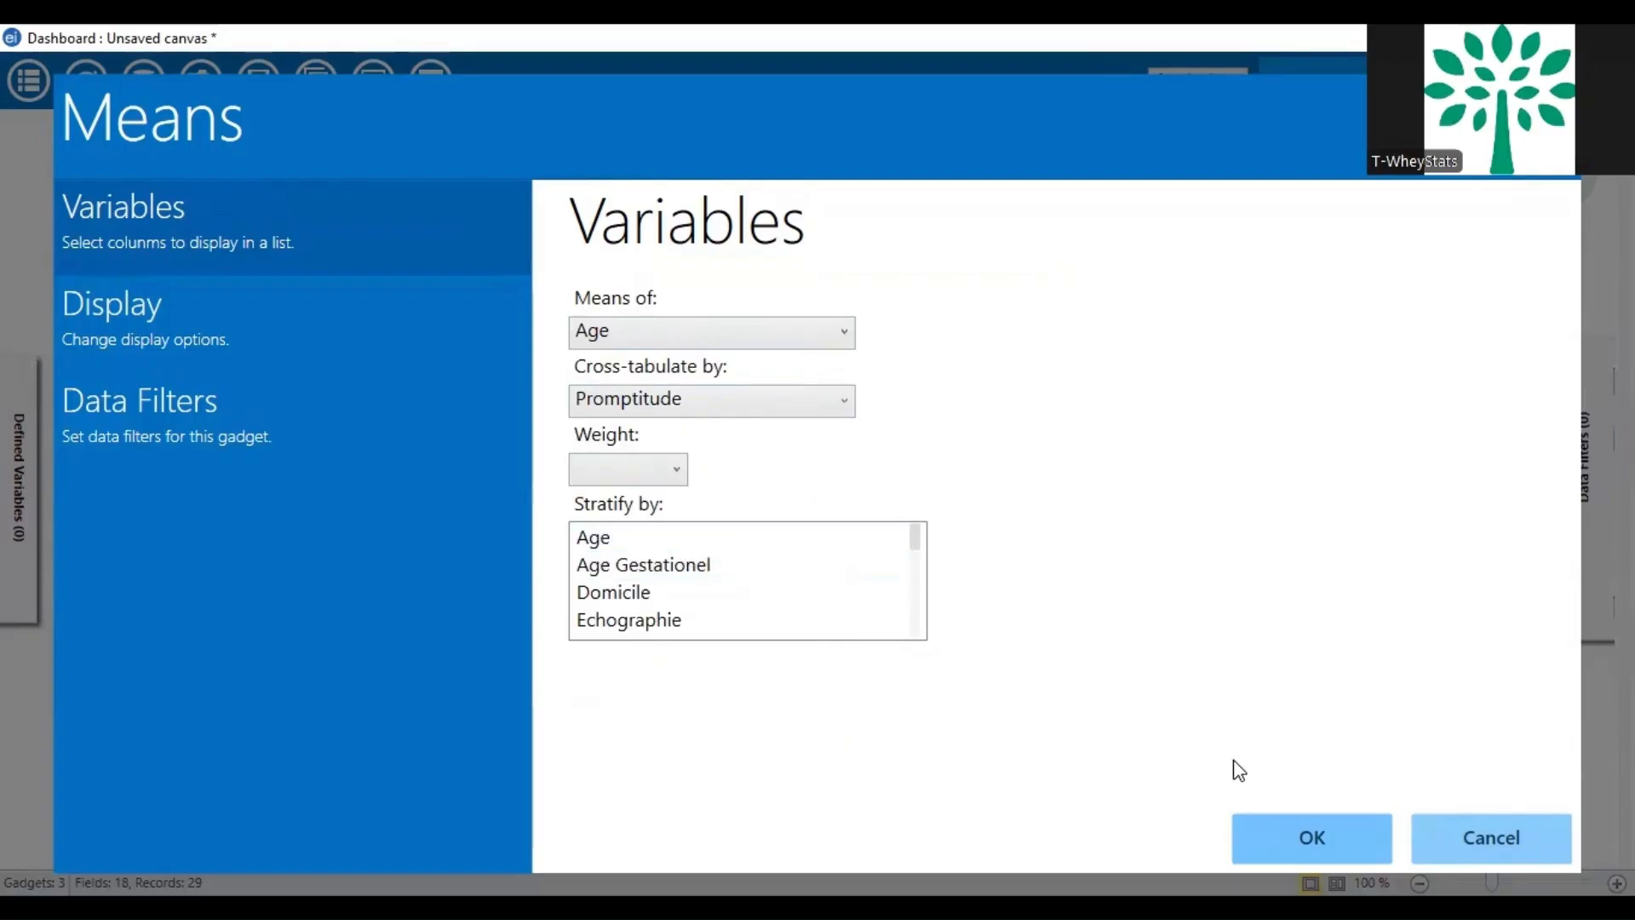
pyautogui.click(1286, 835)
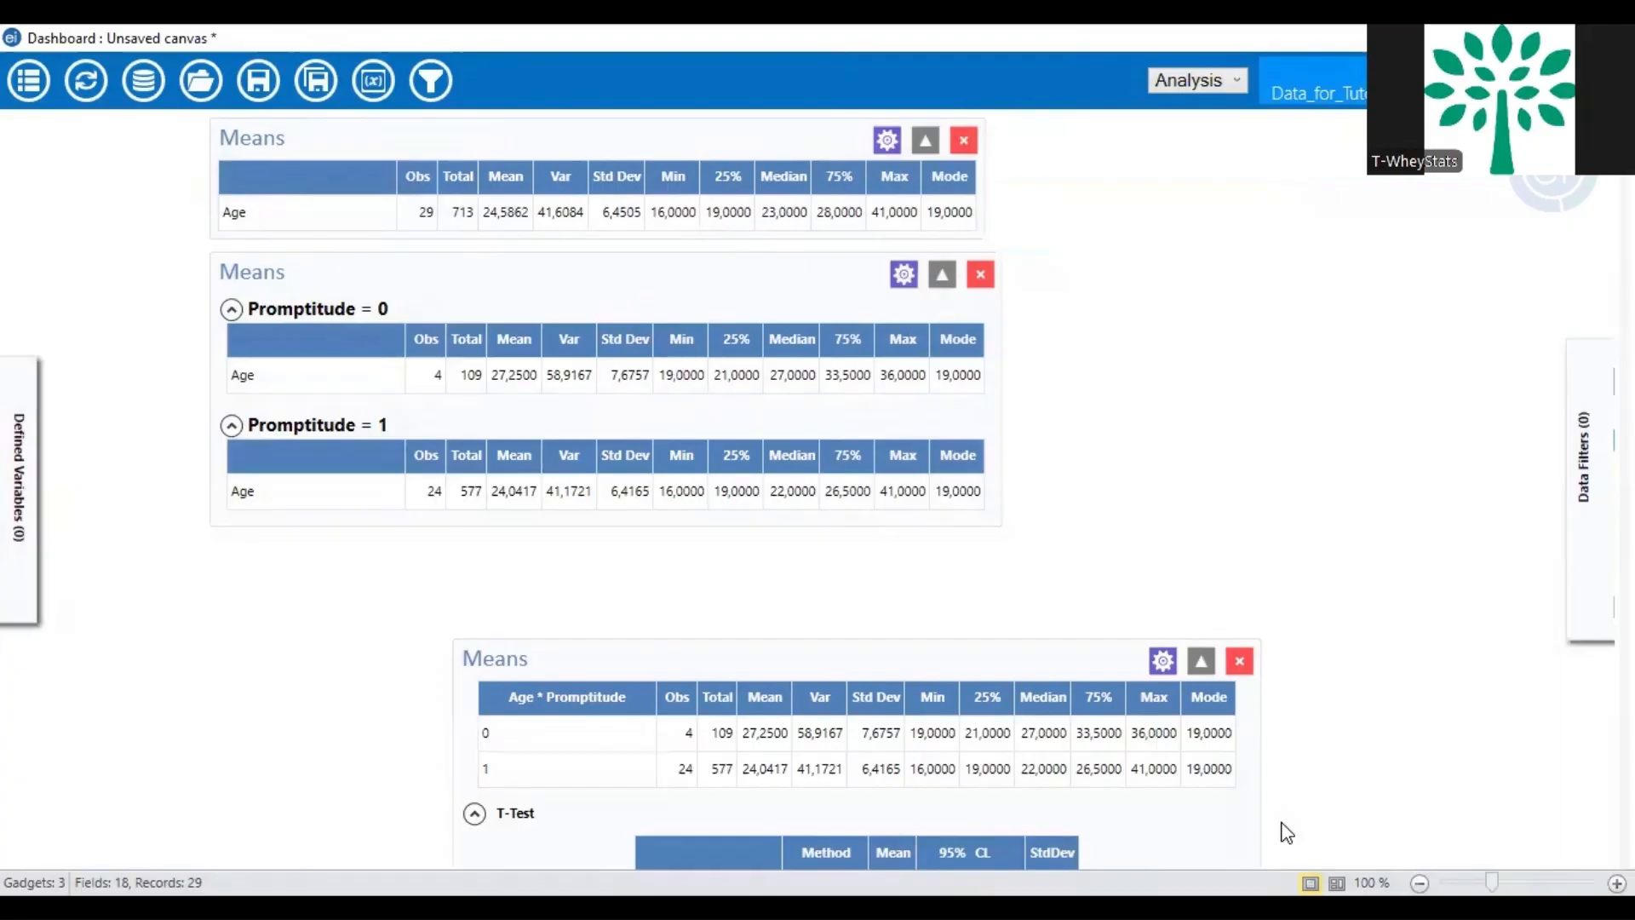
pyautogui.moveTo(980, 658); pyautogui.dragTo(745, 567)
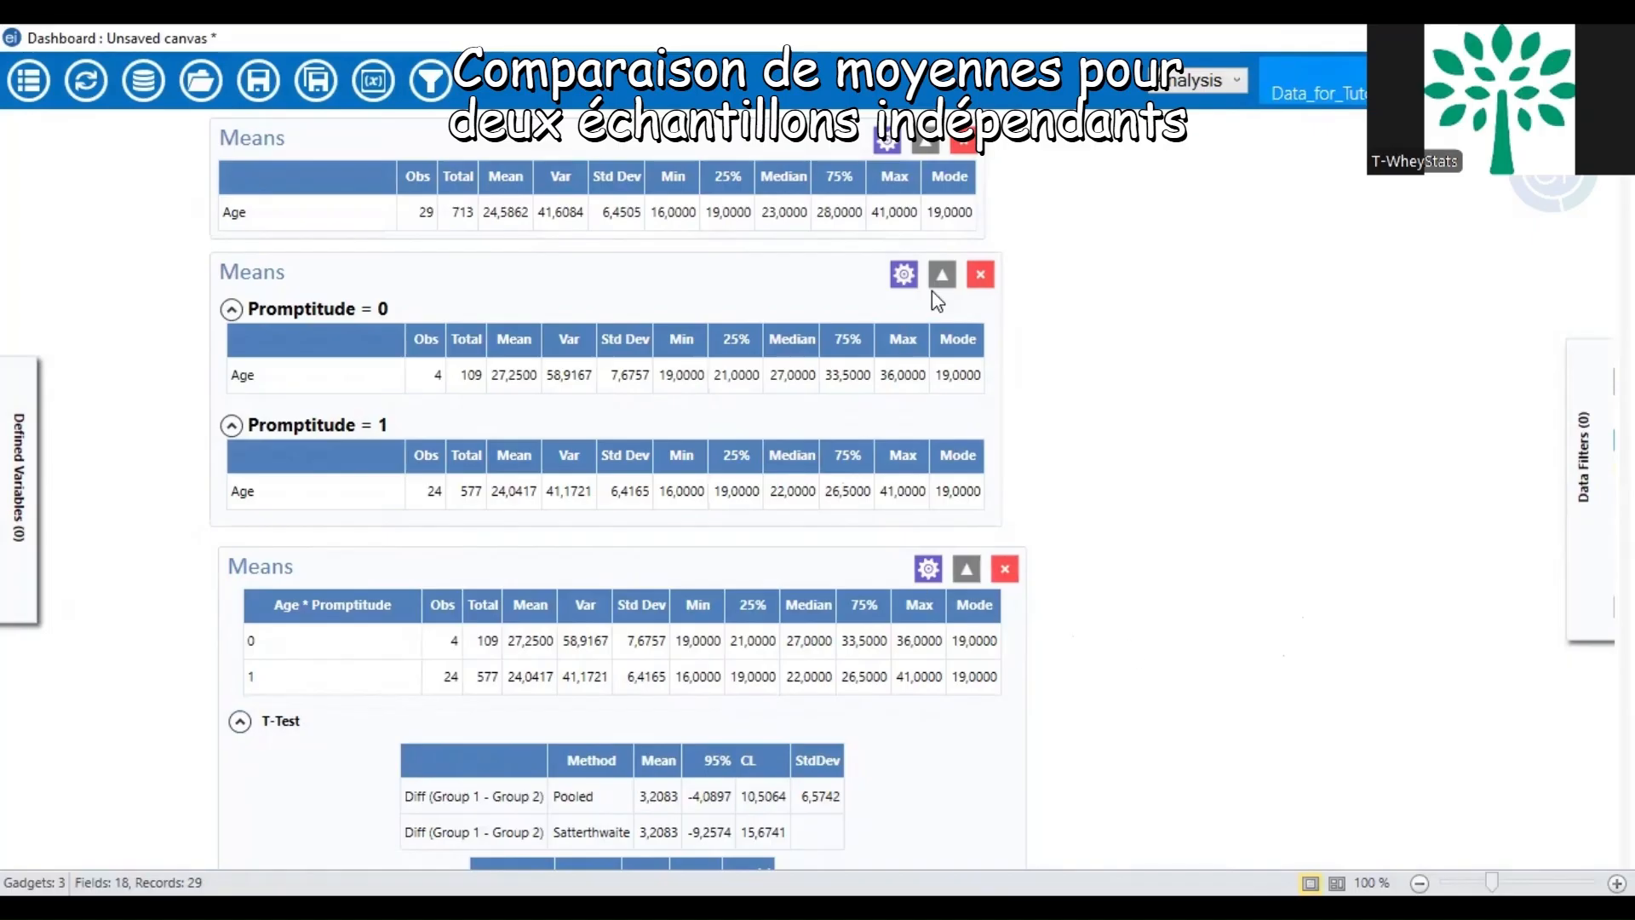
# Remove the Promptitude-stratified and the Age by Promptitude cross-tabulated Means gadgets from the canvas.
pyautogui.click(980, 274)
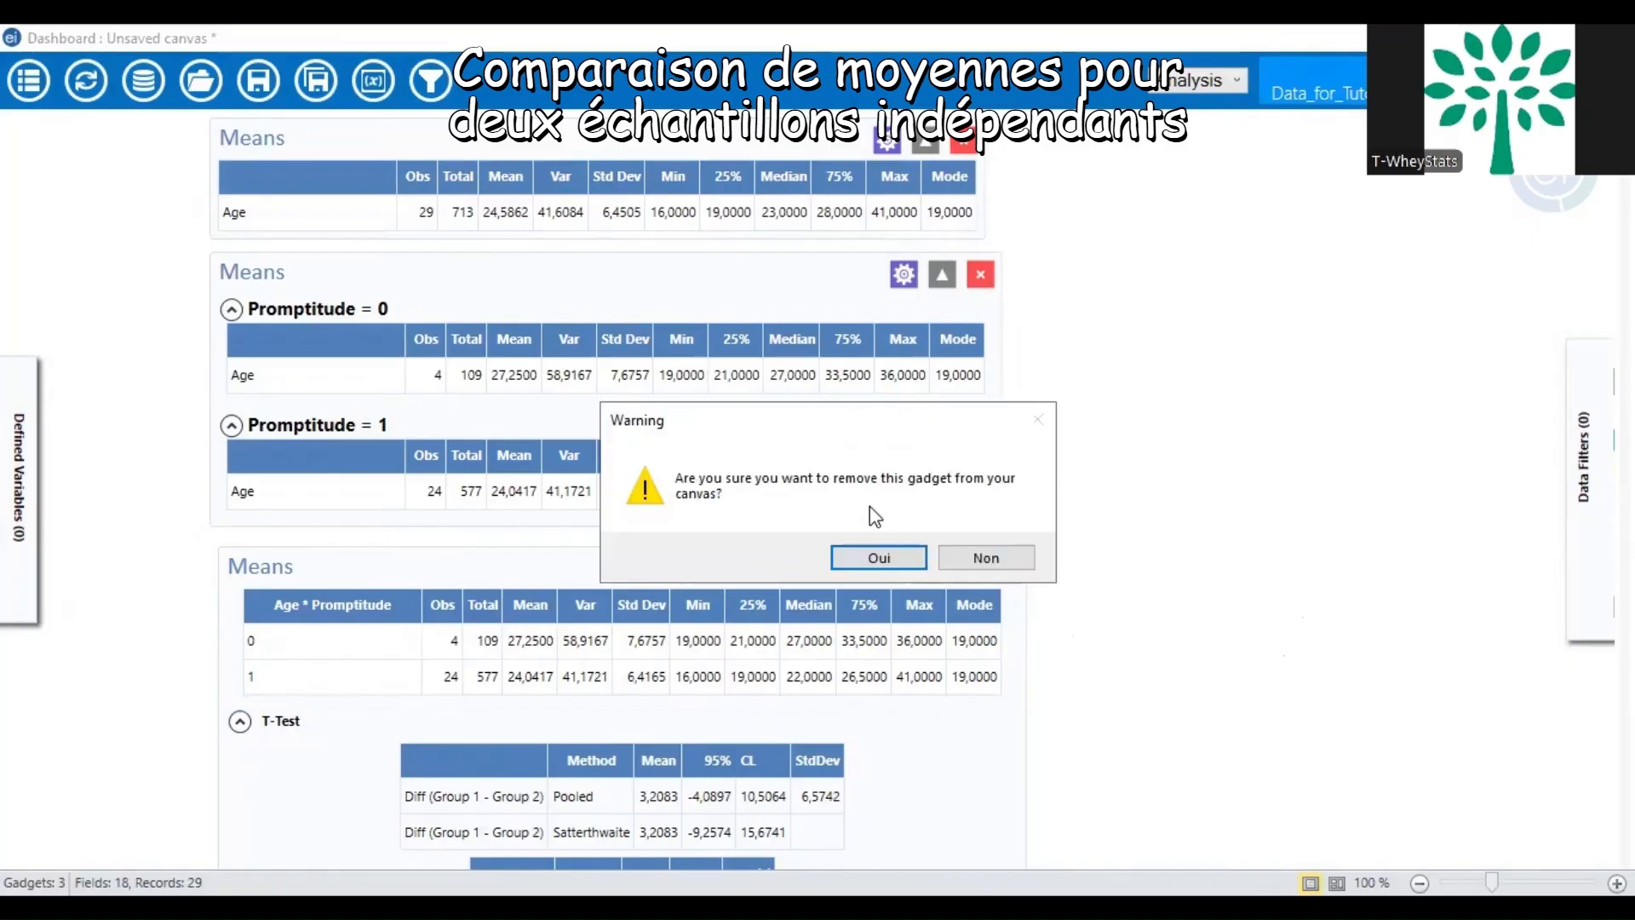
pyautogui.click(867, 556)
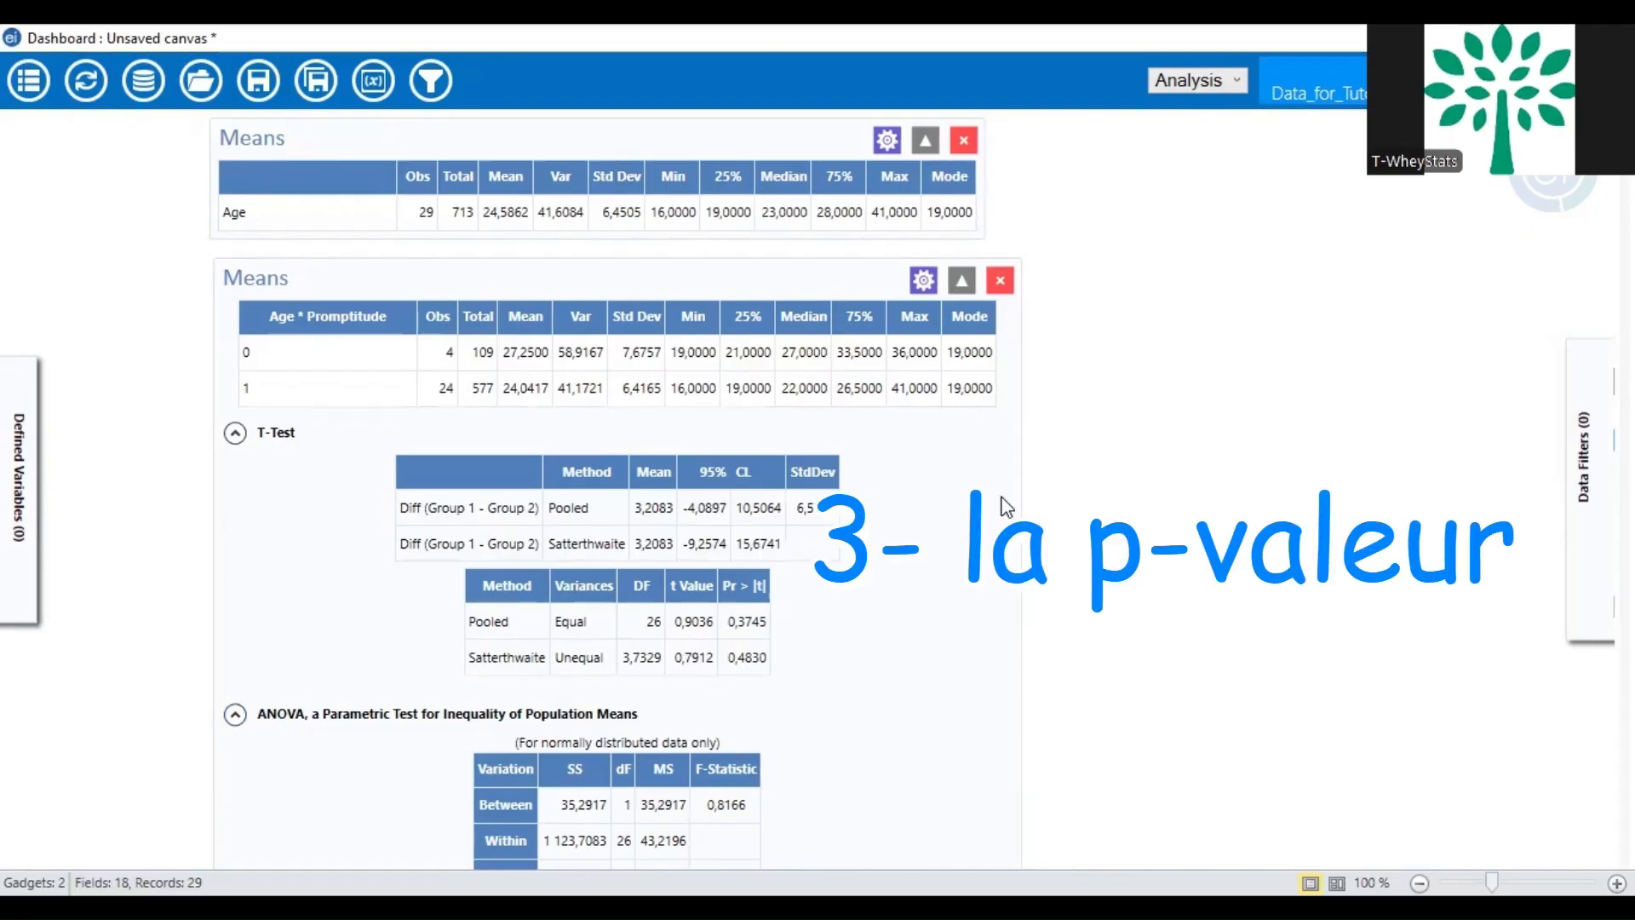
pyautogui.click(1002, 283)
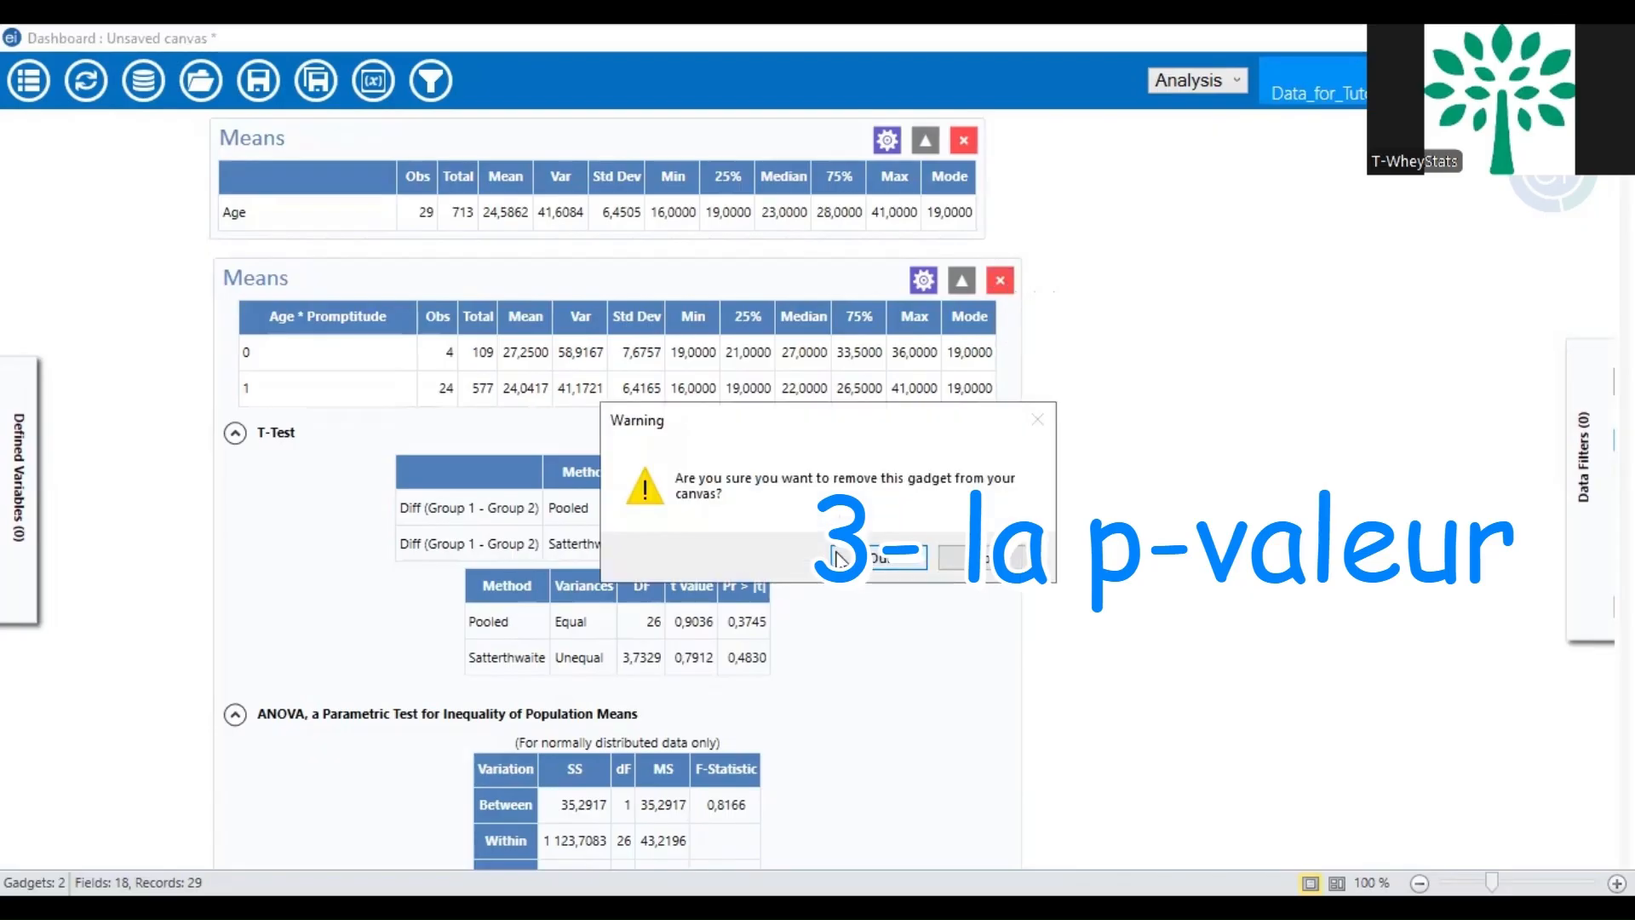
pyautogui.click(836, 558)
# Add a Means gadget for Age cross-tabulated by Profession and place it directly below the overall Age table.
pyautogui.rightClick(484, 376)
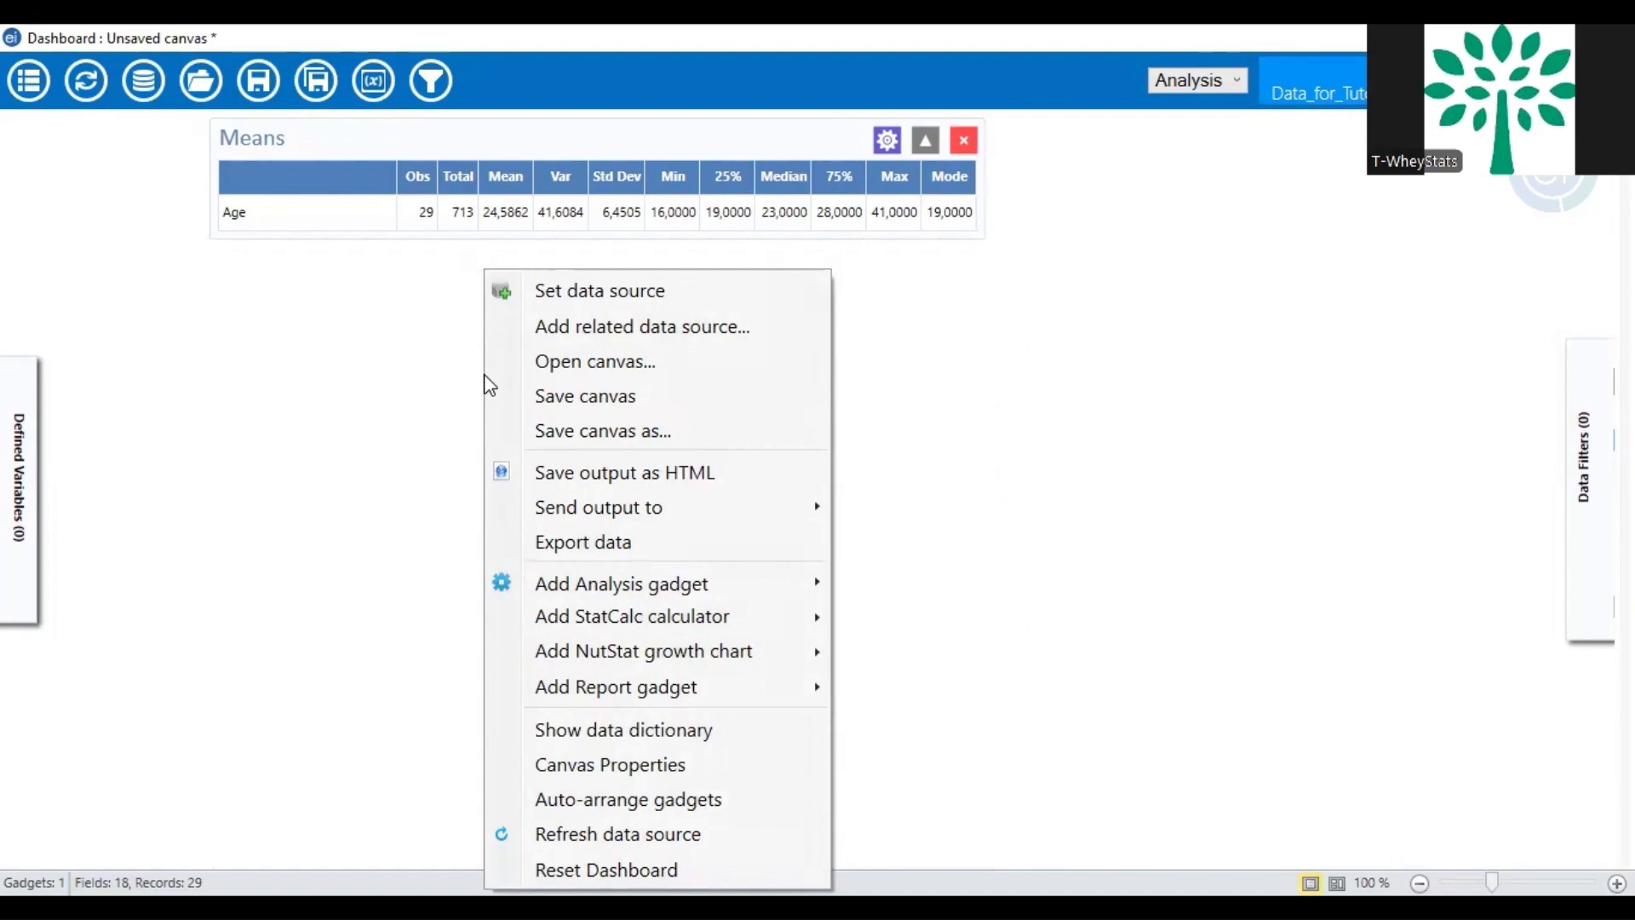
pyautogui.moveTo(743, 585)
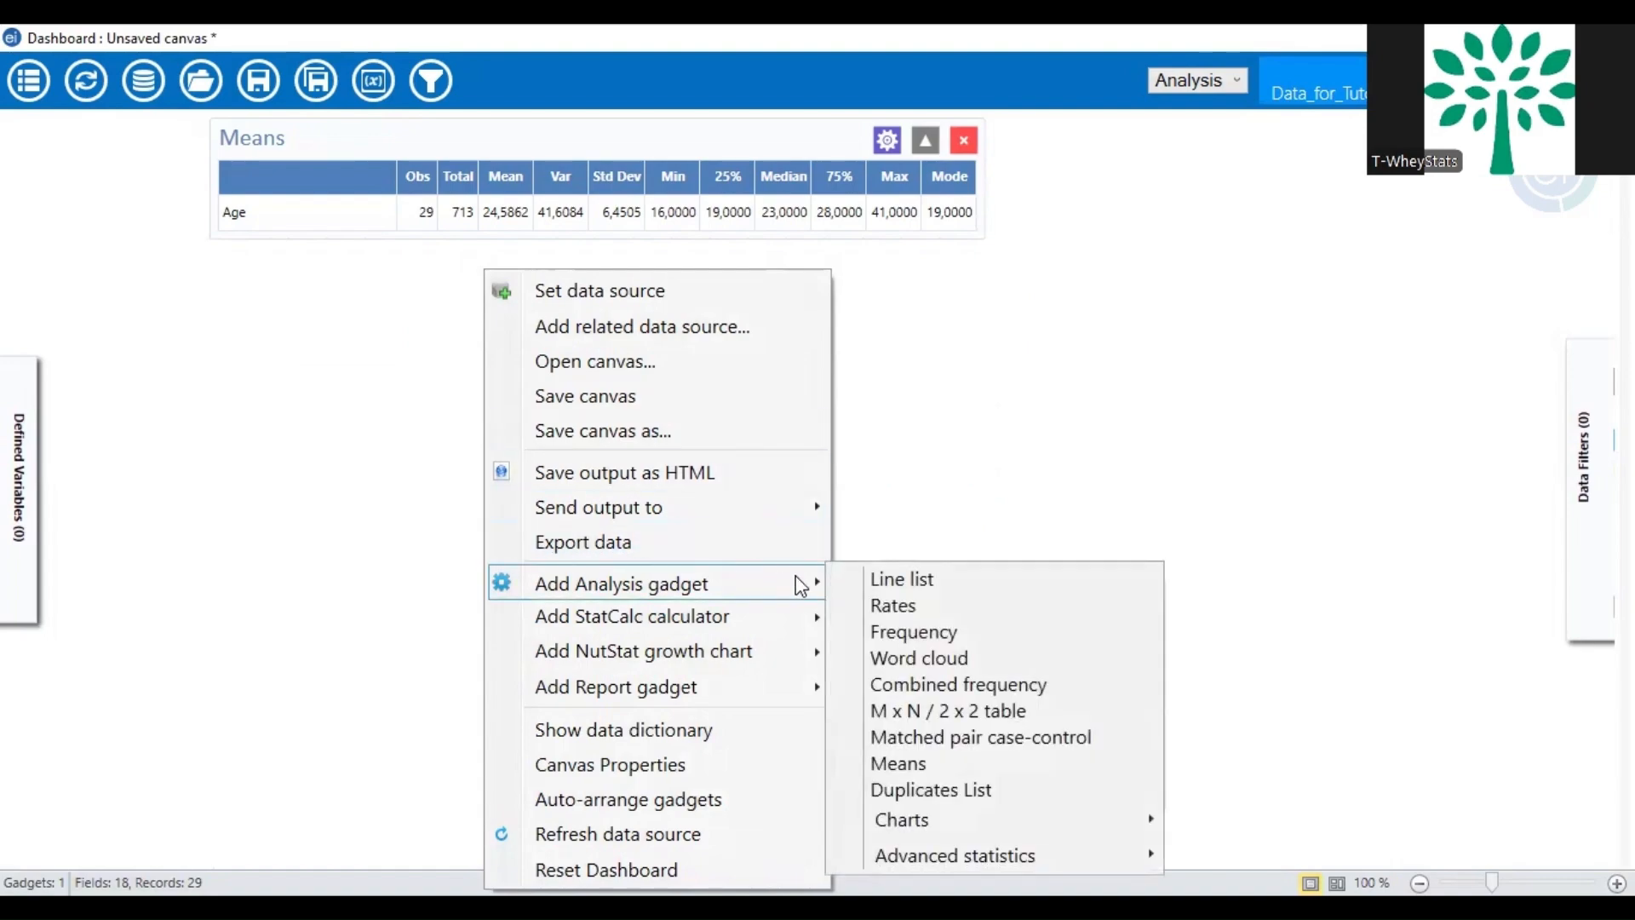
pyautogui.click(947, 766)
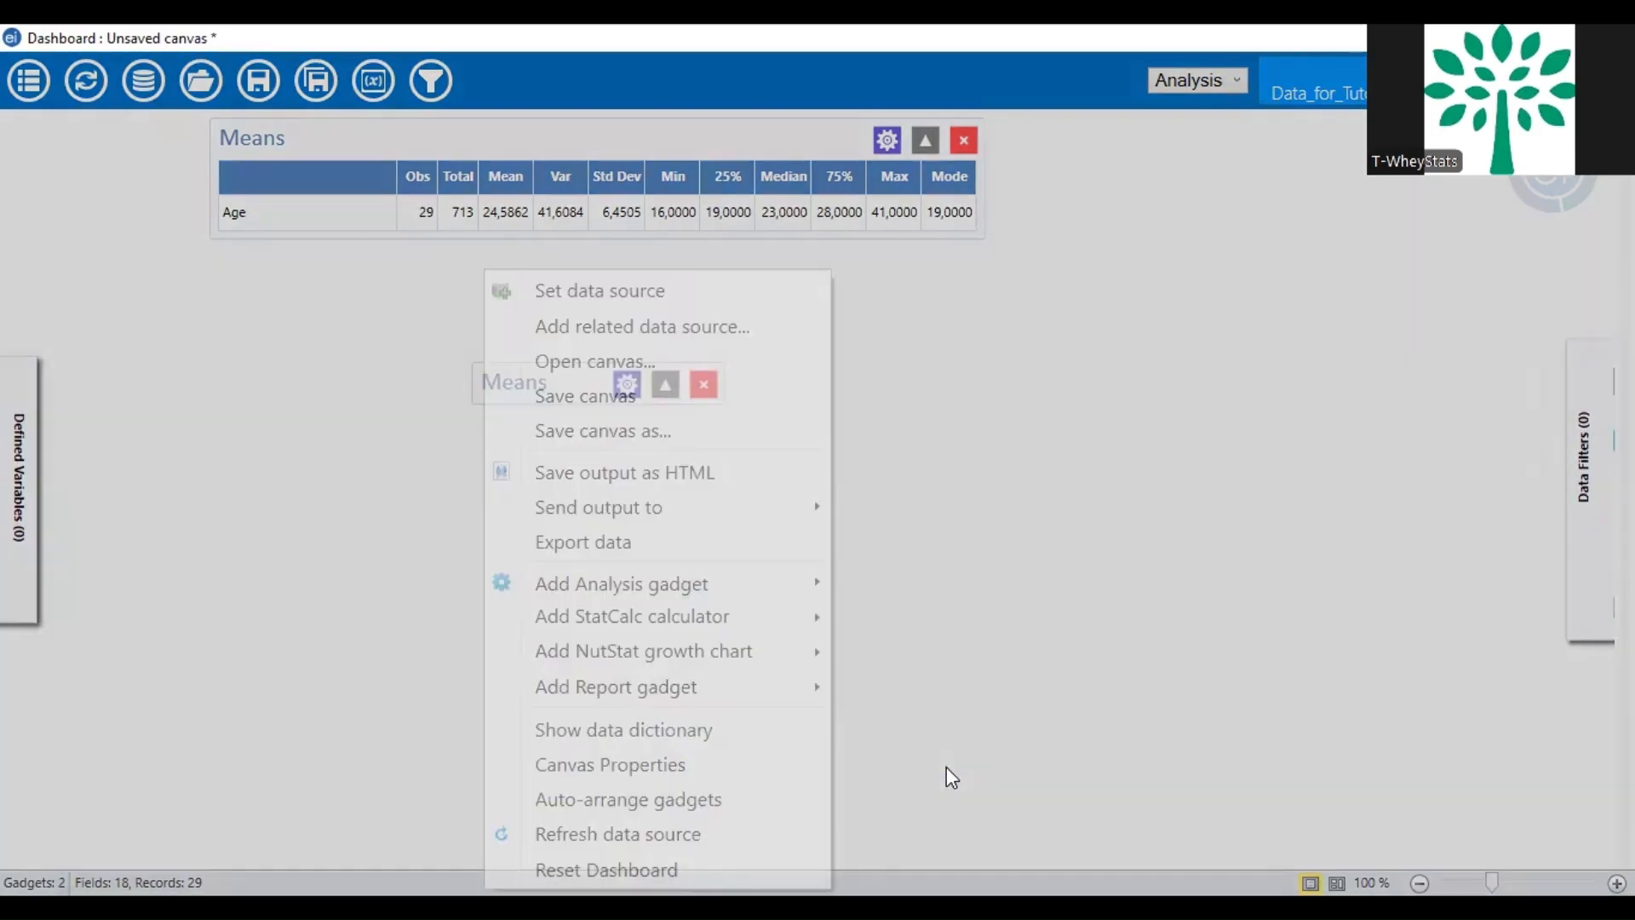
pyautogui.click(824, 348)
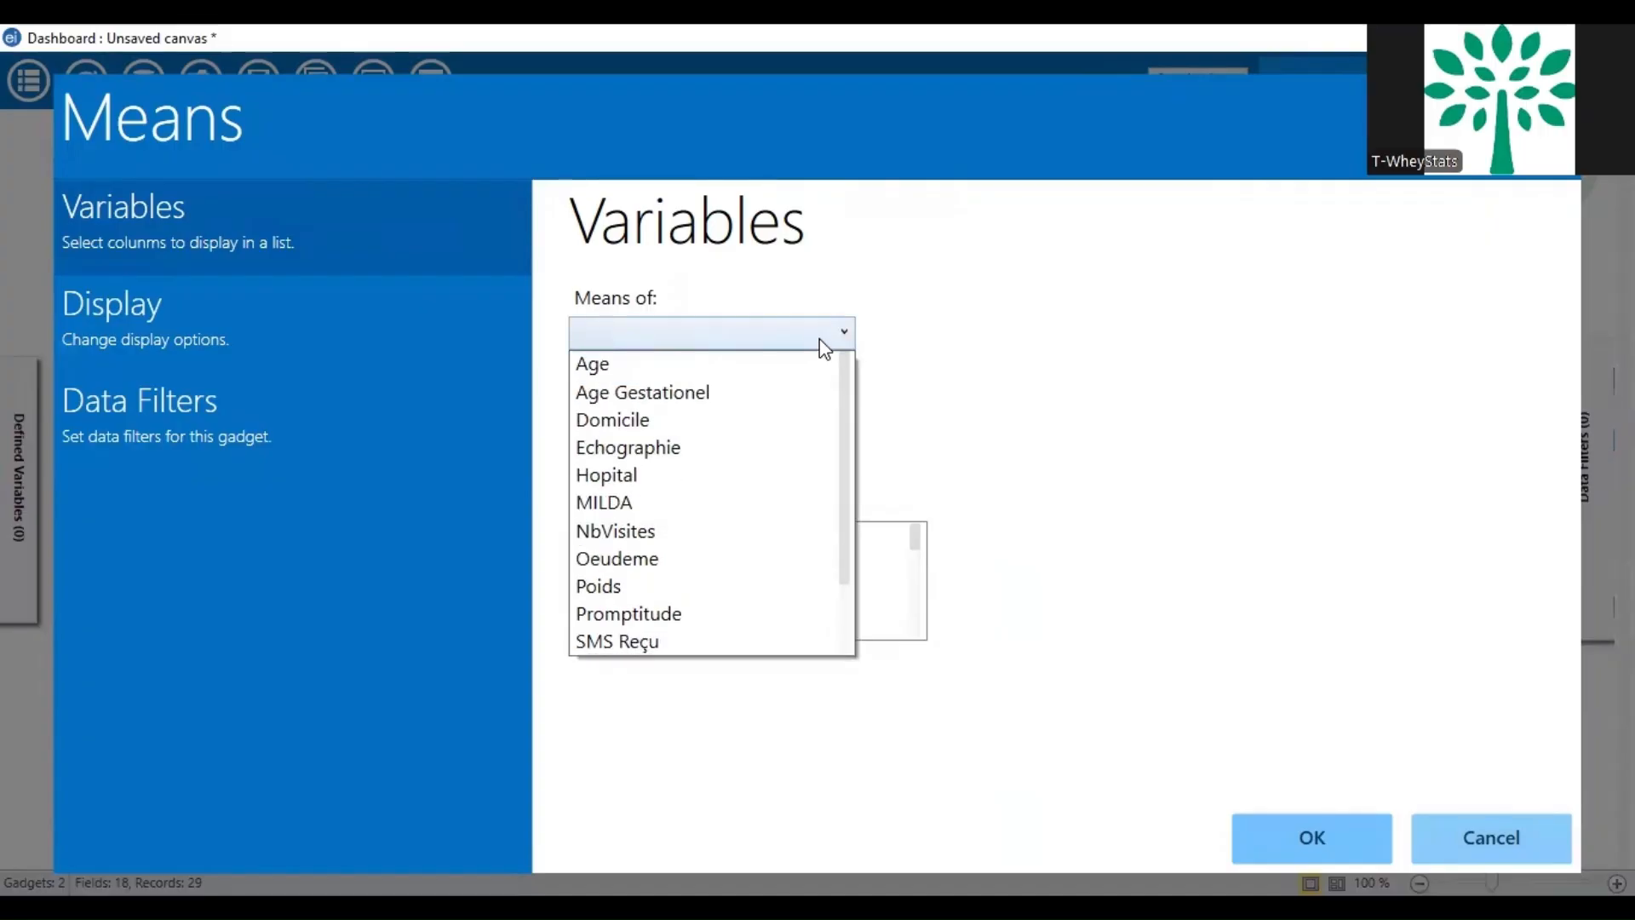
pyautogui.click(779, 364)
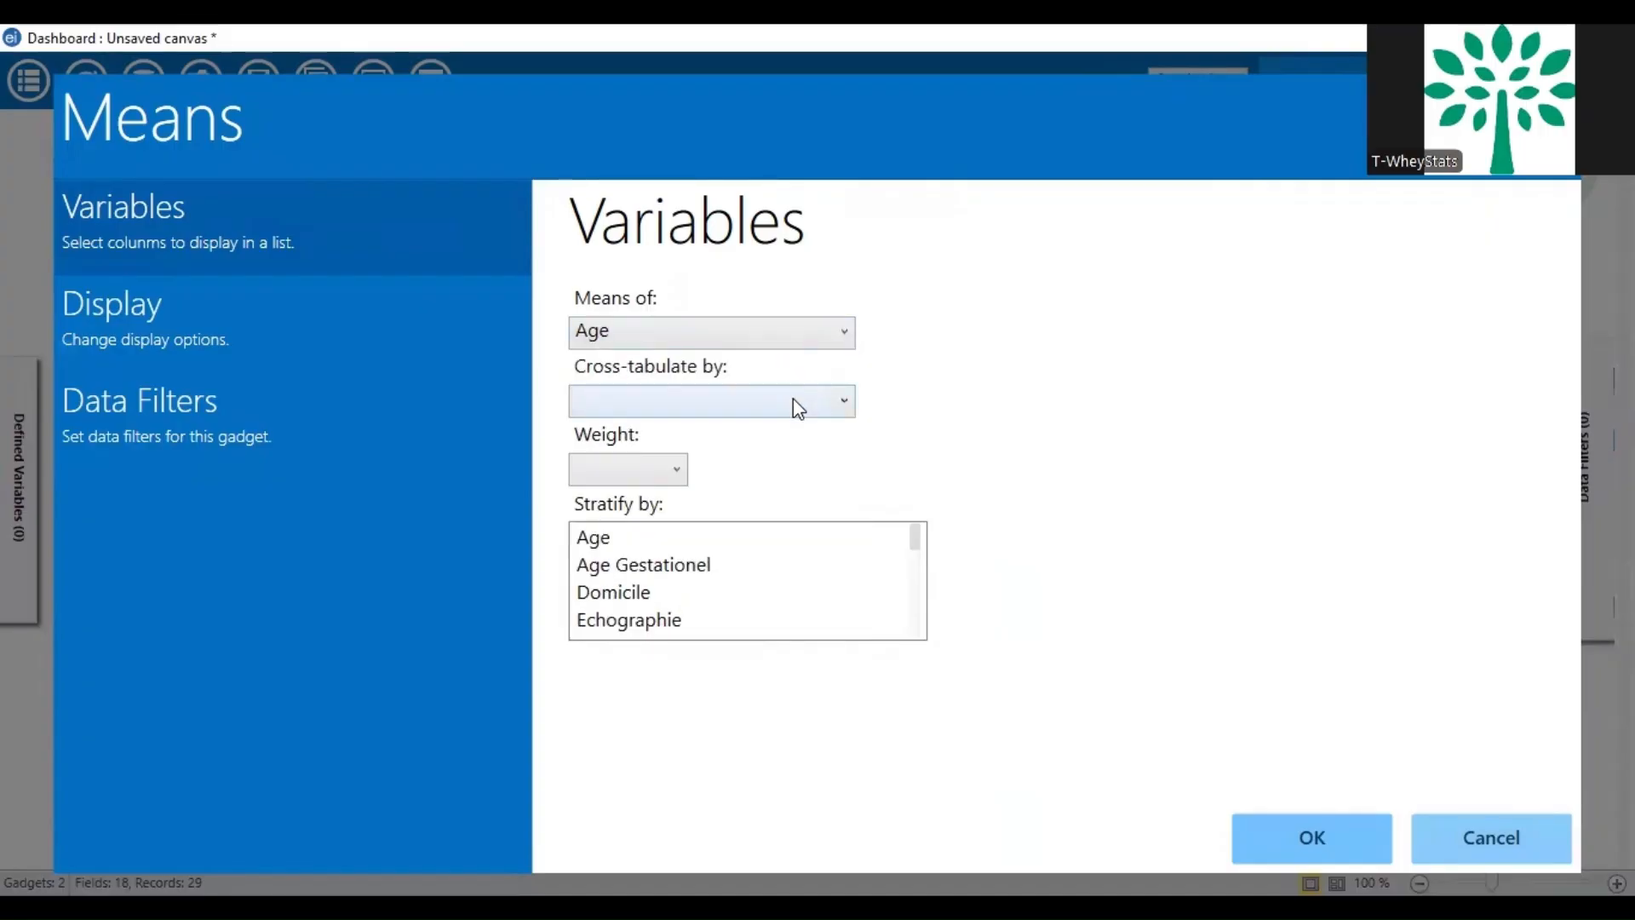
pyautogui.click(794, 401)
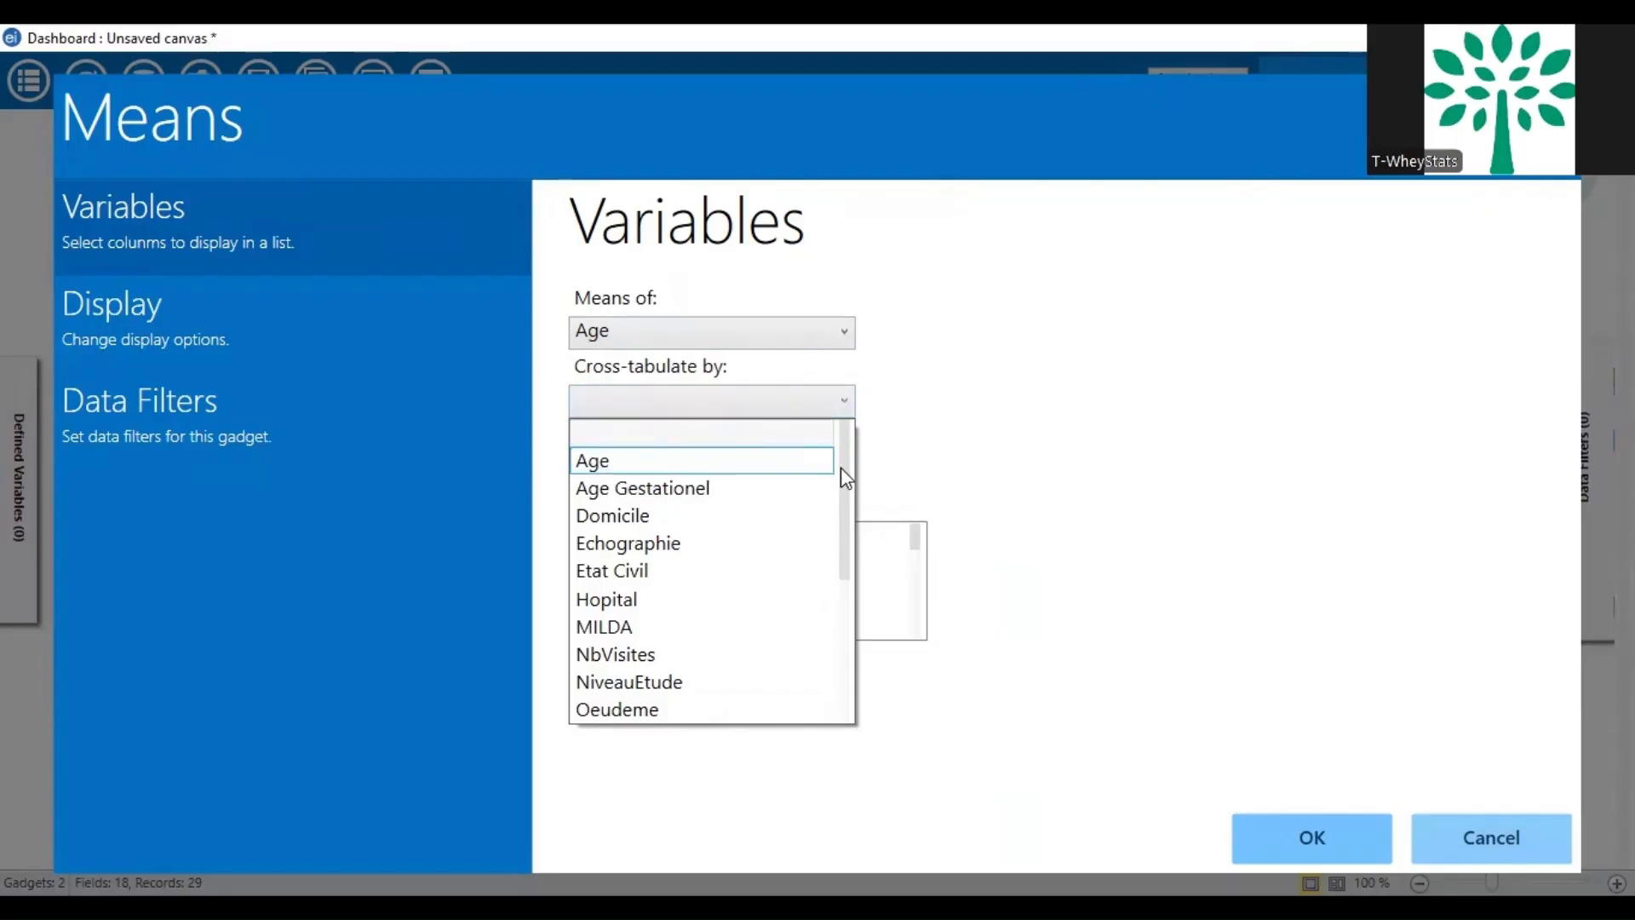
pyautogui.moveTo(841, 466); pyautogui.dragTo(843, 570)
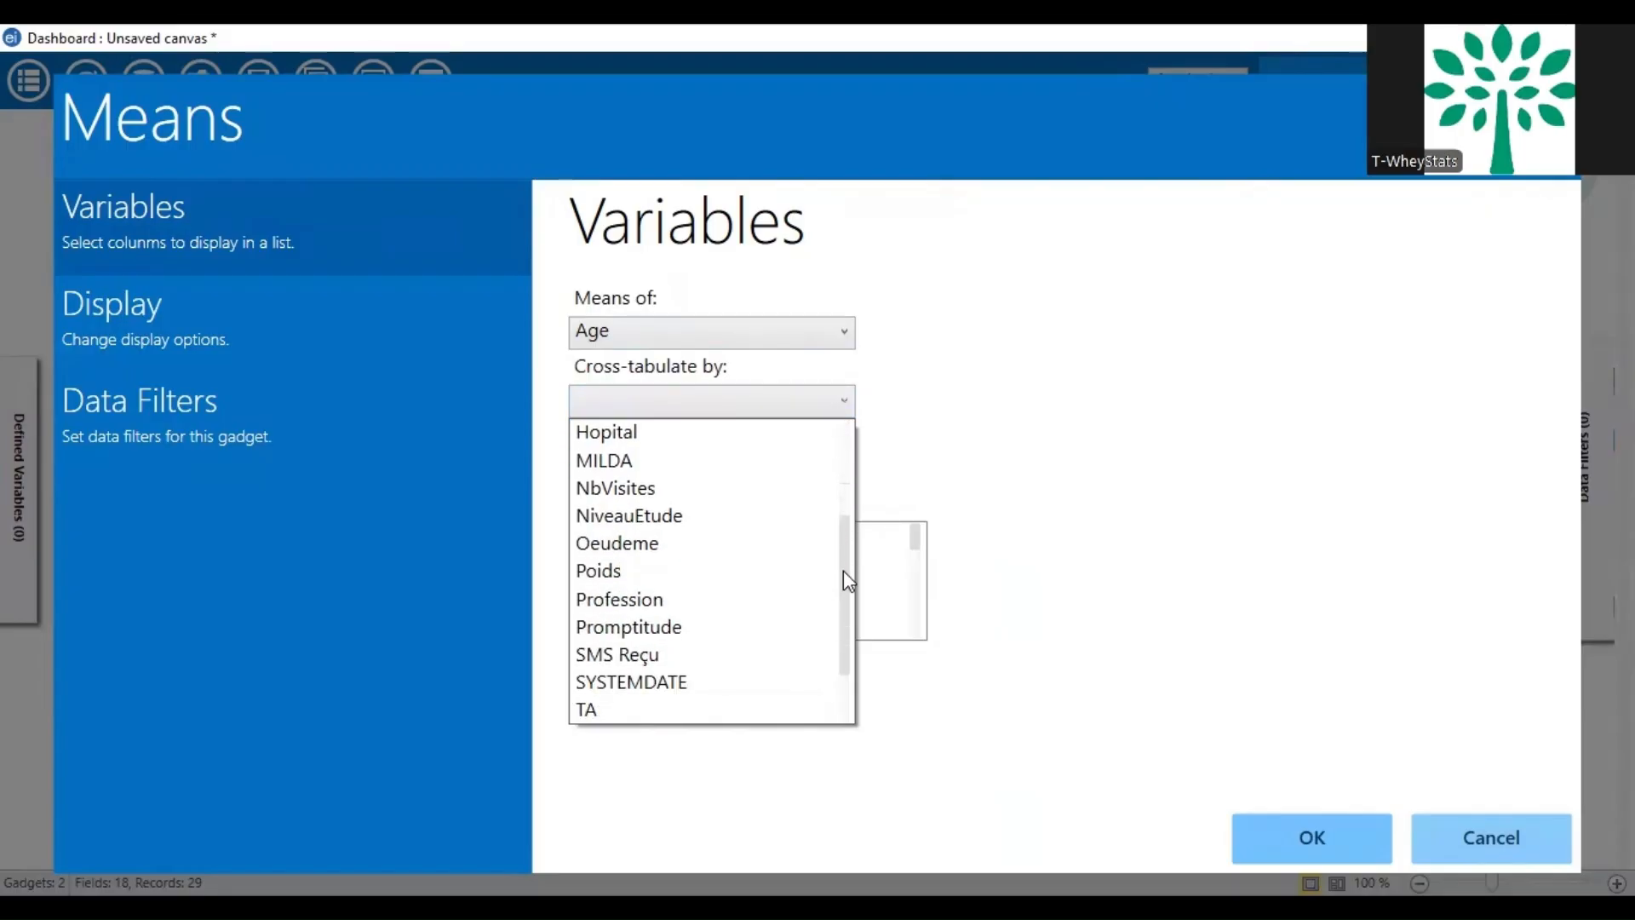
pyautogui.click(658, 602)
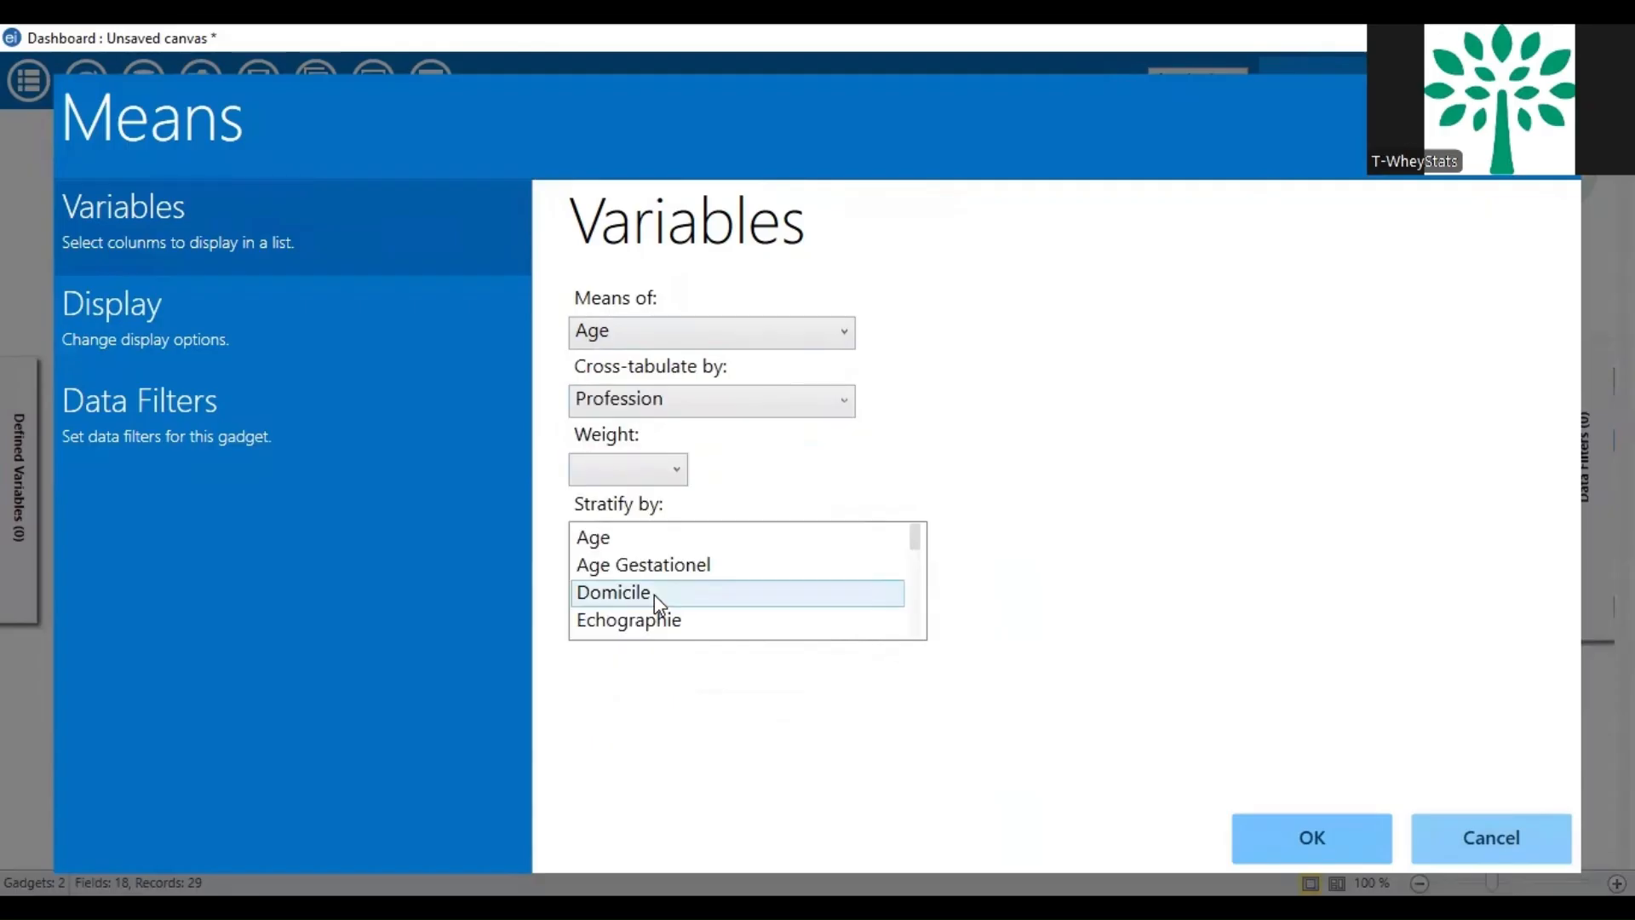
pyautogui.click(1309, 842)
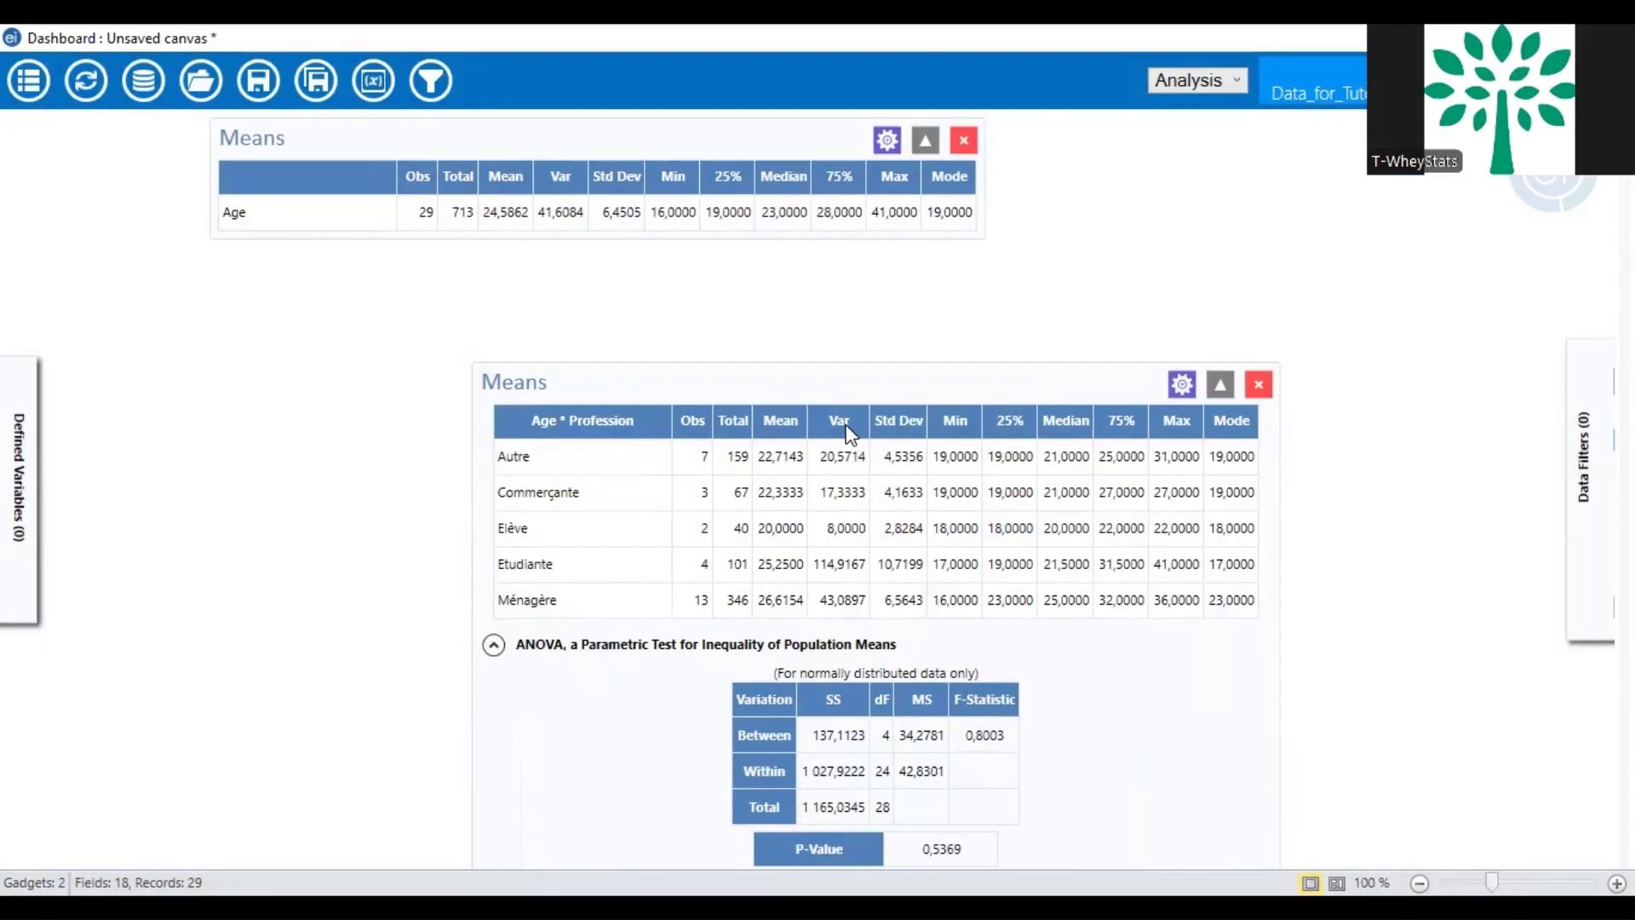
pyautogui.moveTo(816, 371); pyautogui.dragTo(568, 273)
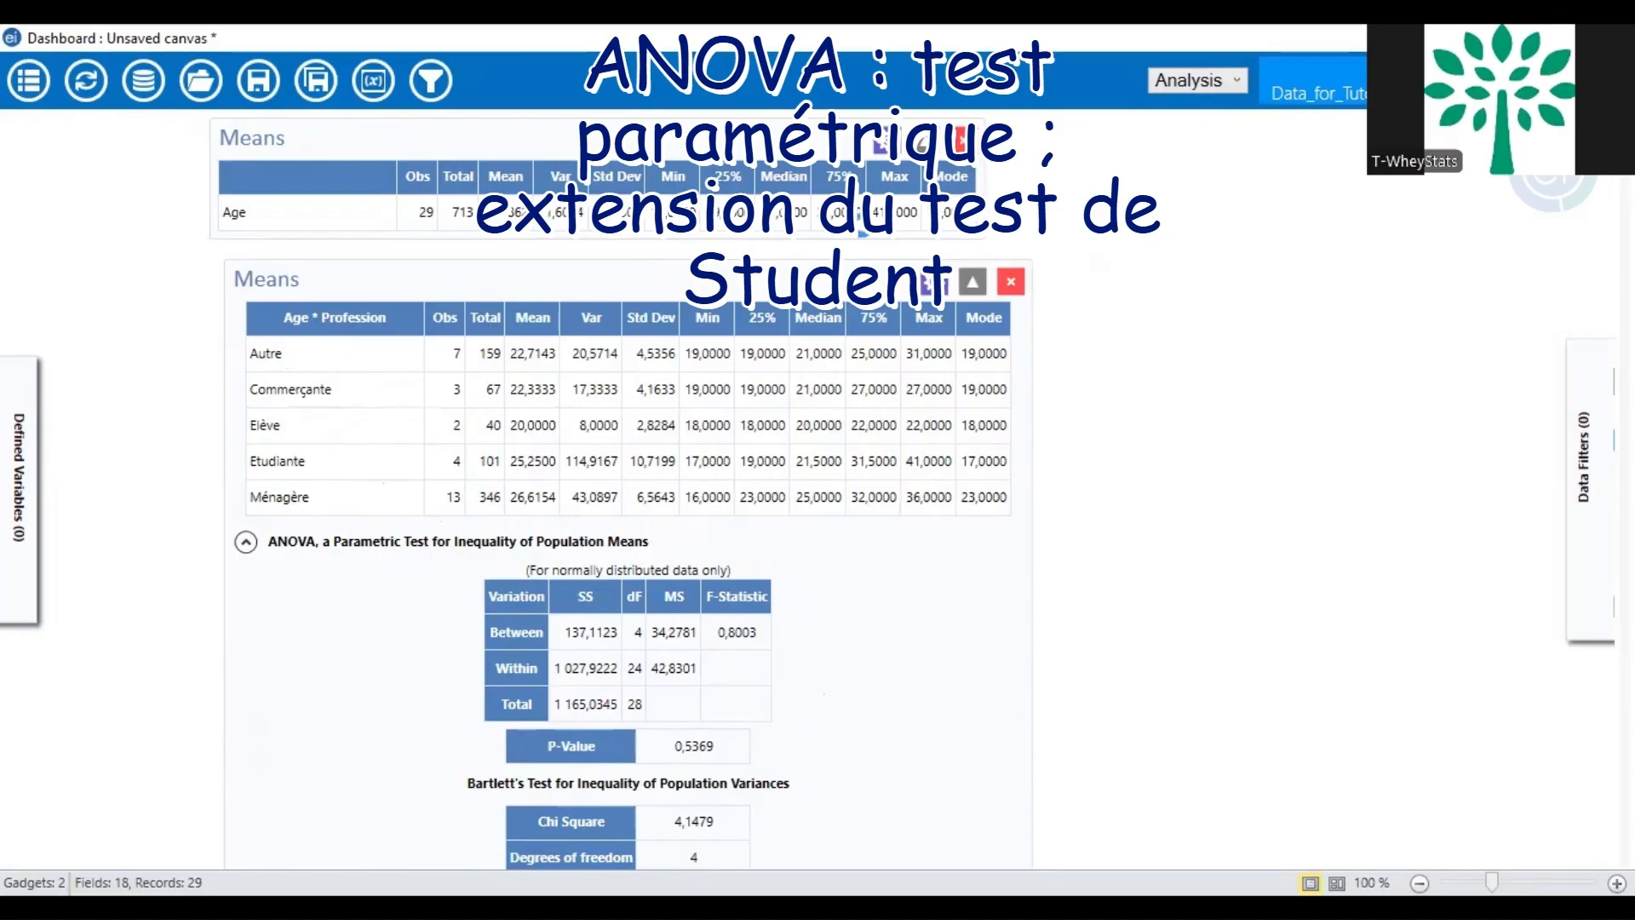
# Remove the overall Age Means gadget and move the Age by Profession gadget up the canvas.
pyautogui.click(960, 138)
pyautogui.click(884, 555)
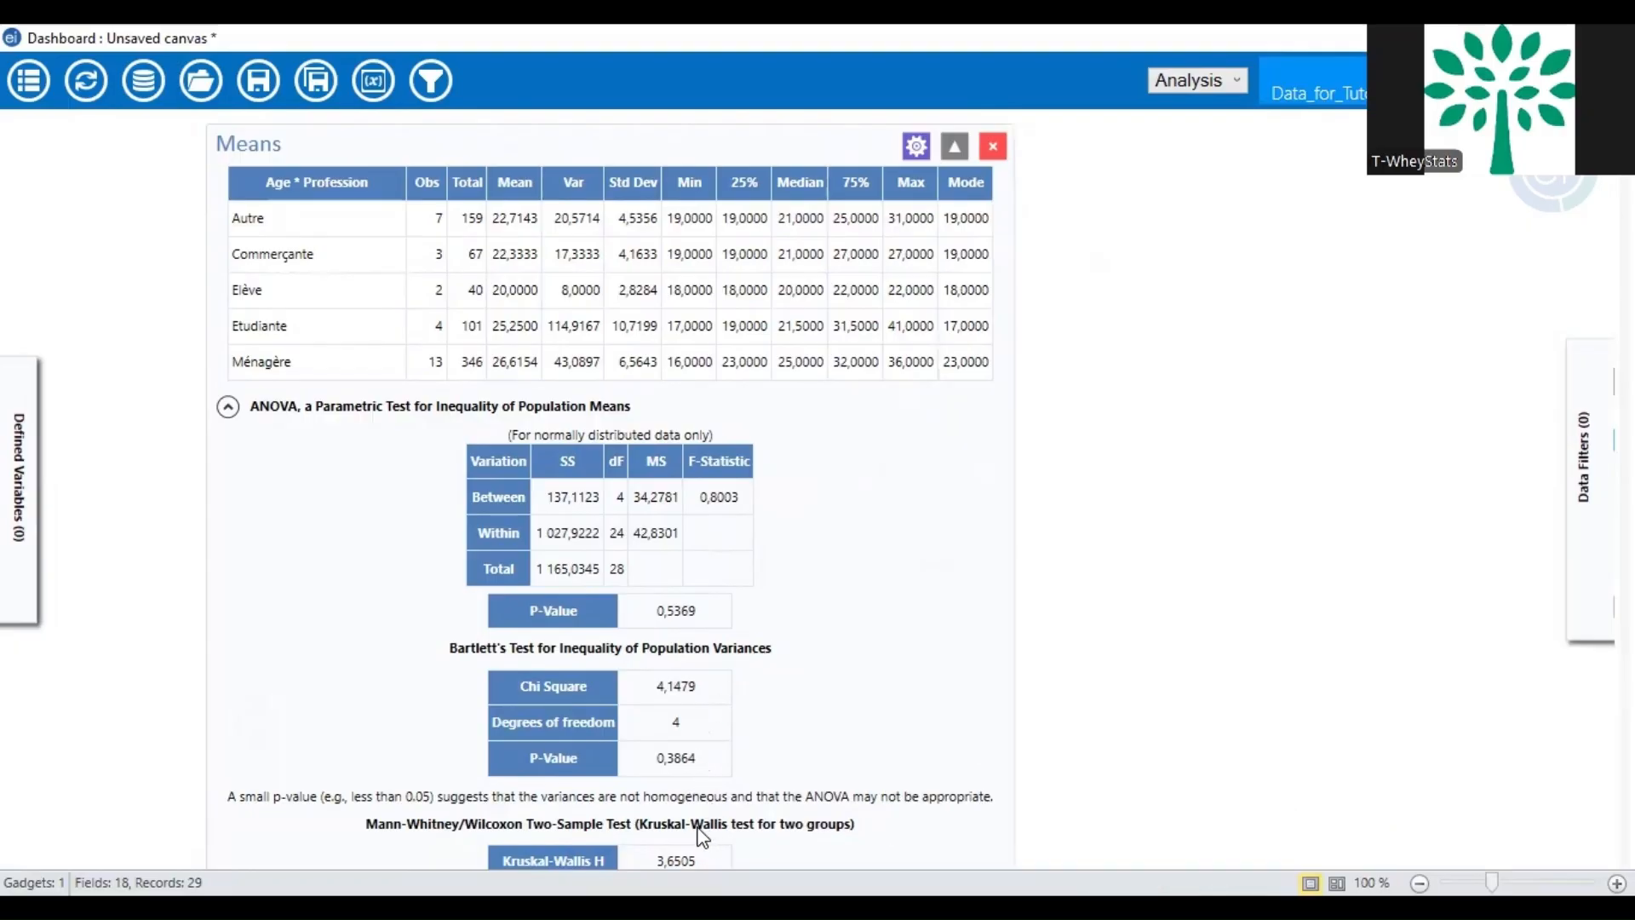
pyautogui.moveTo(785, 133); pyautogui.dragTo(769, 61)
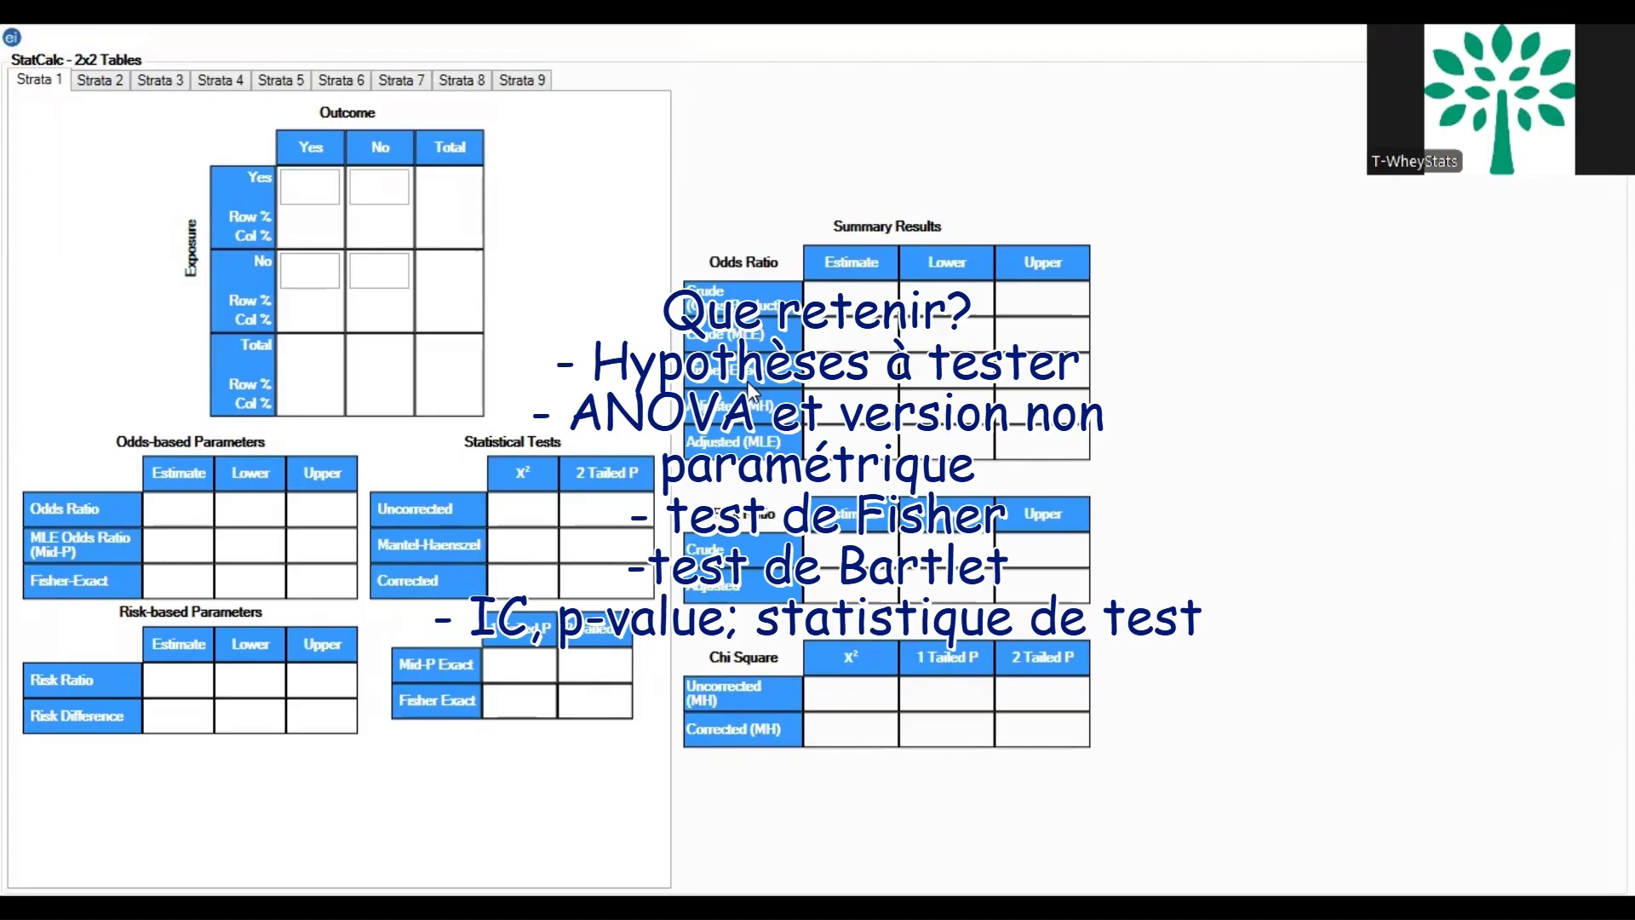
# Fill Strata 1 of the 2x2 table with 15 and 52 for the exposed row and 12 and 23 for the unexposed row.
pyautogui.click(307, 186)
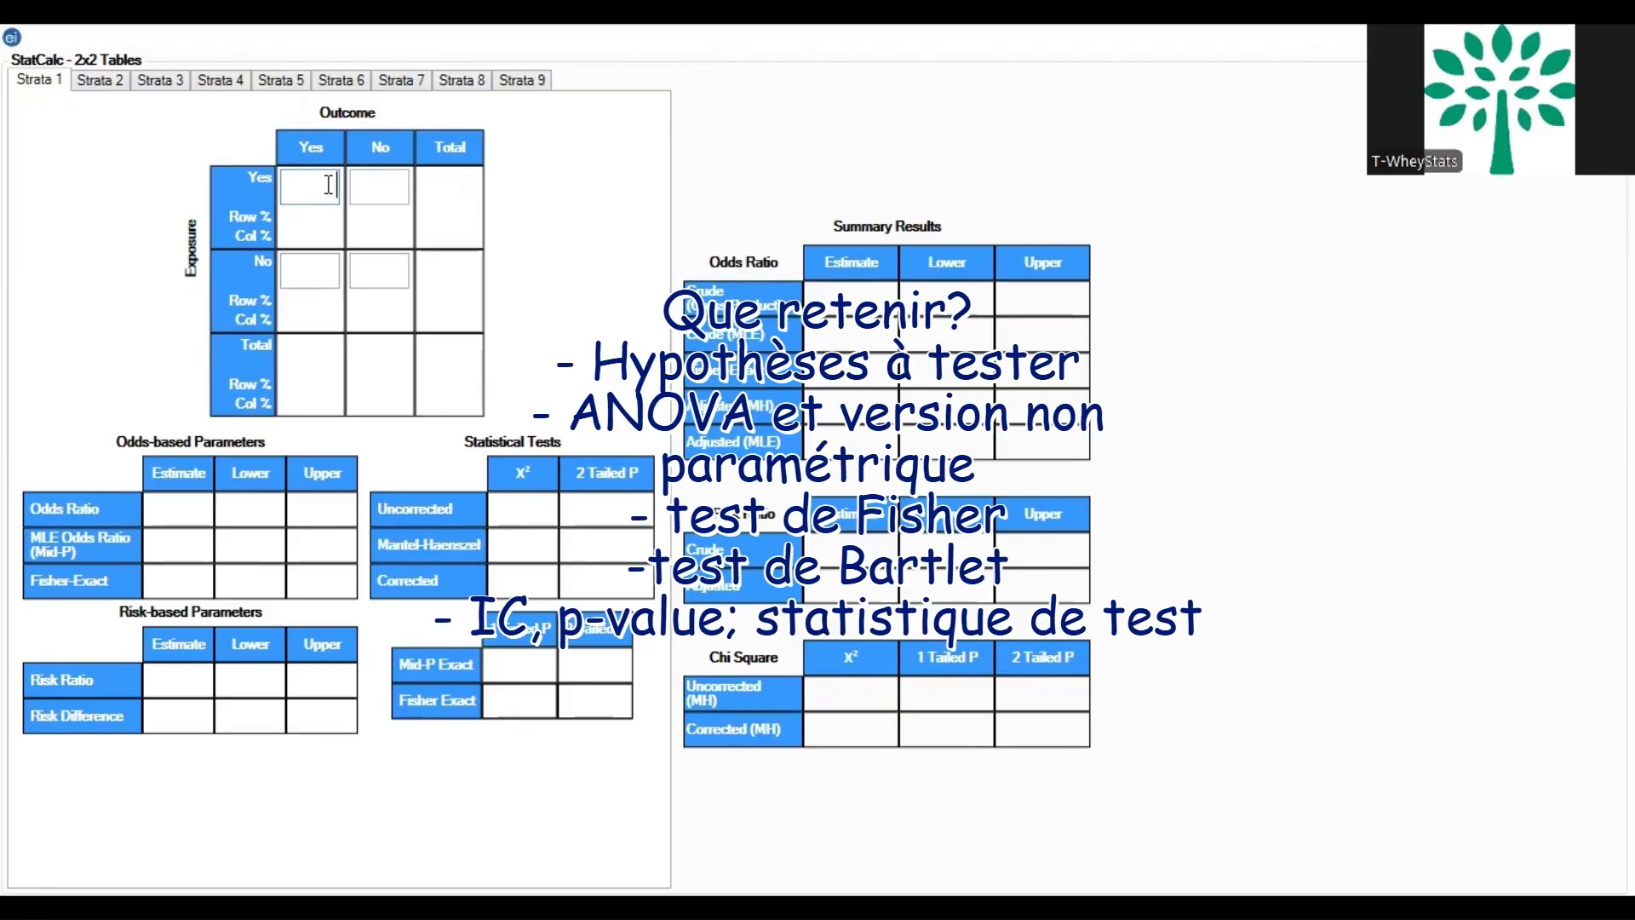
pyautogui.write('15')
pyautogui.click(389, 185)
pyautogui.write('52')
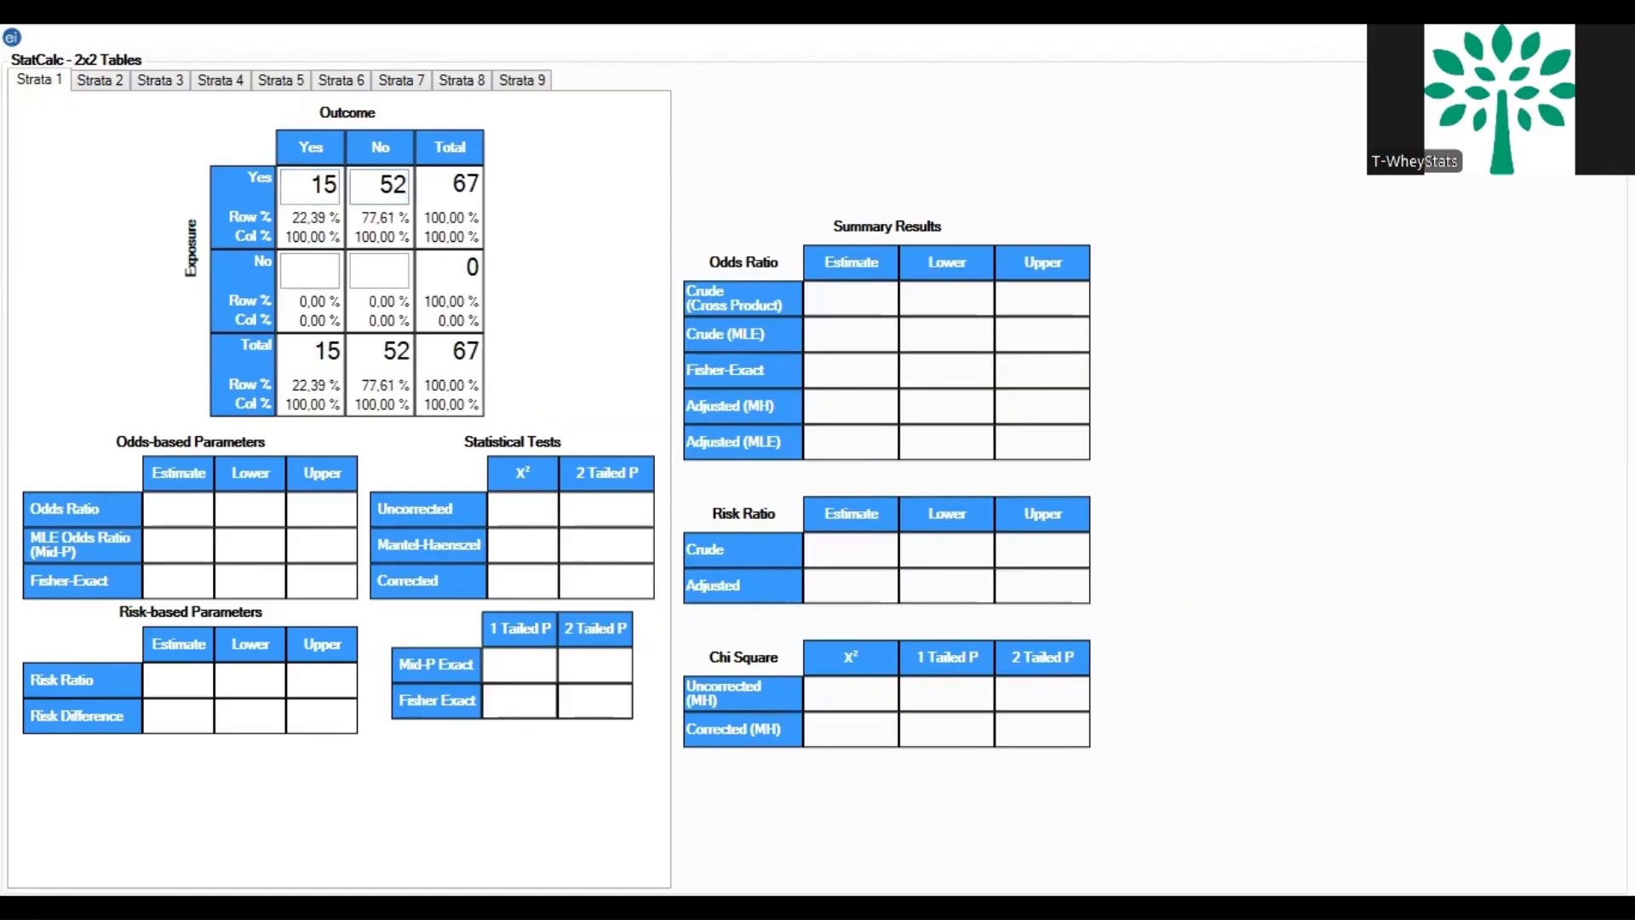
pyautogui.click(328, 262)
pyautogui.write('12')
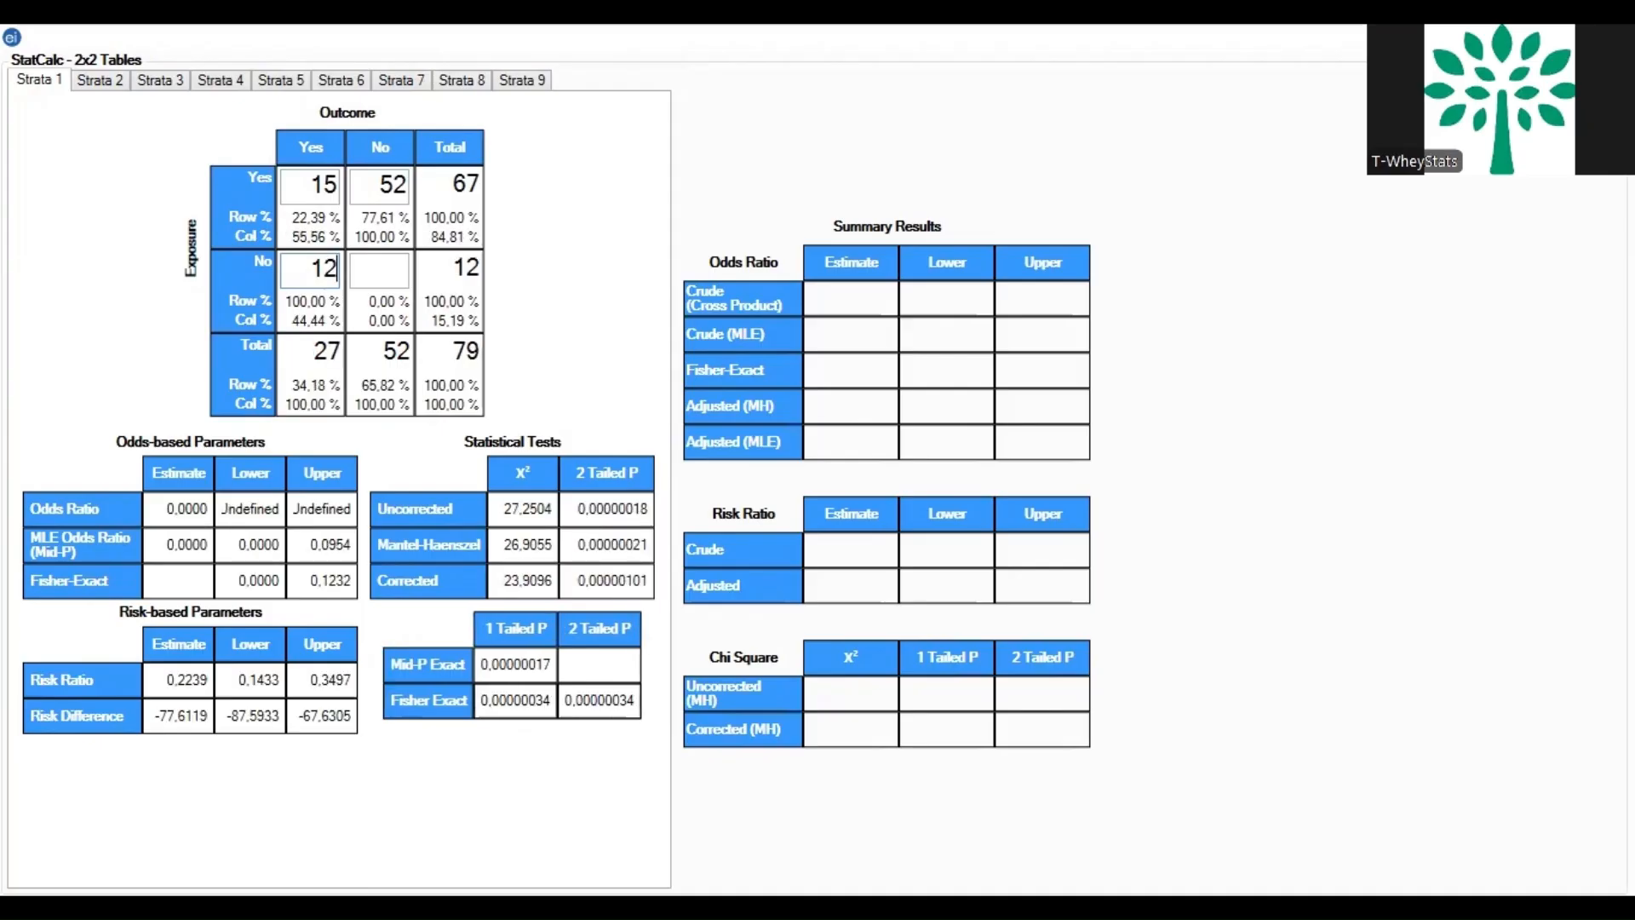
pyautogui.click(369, 273)
pyautogui.write('23')
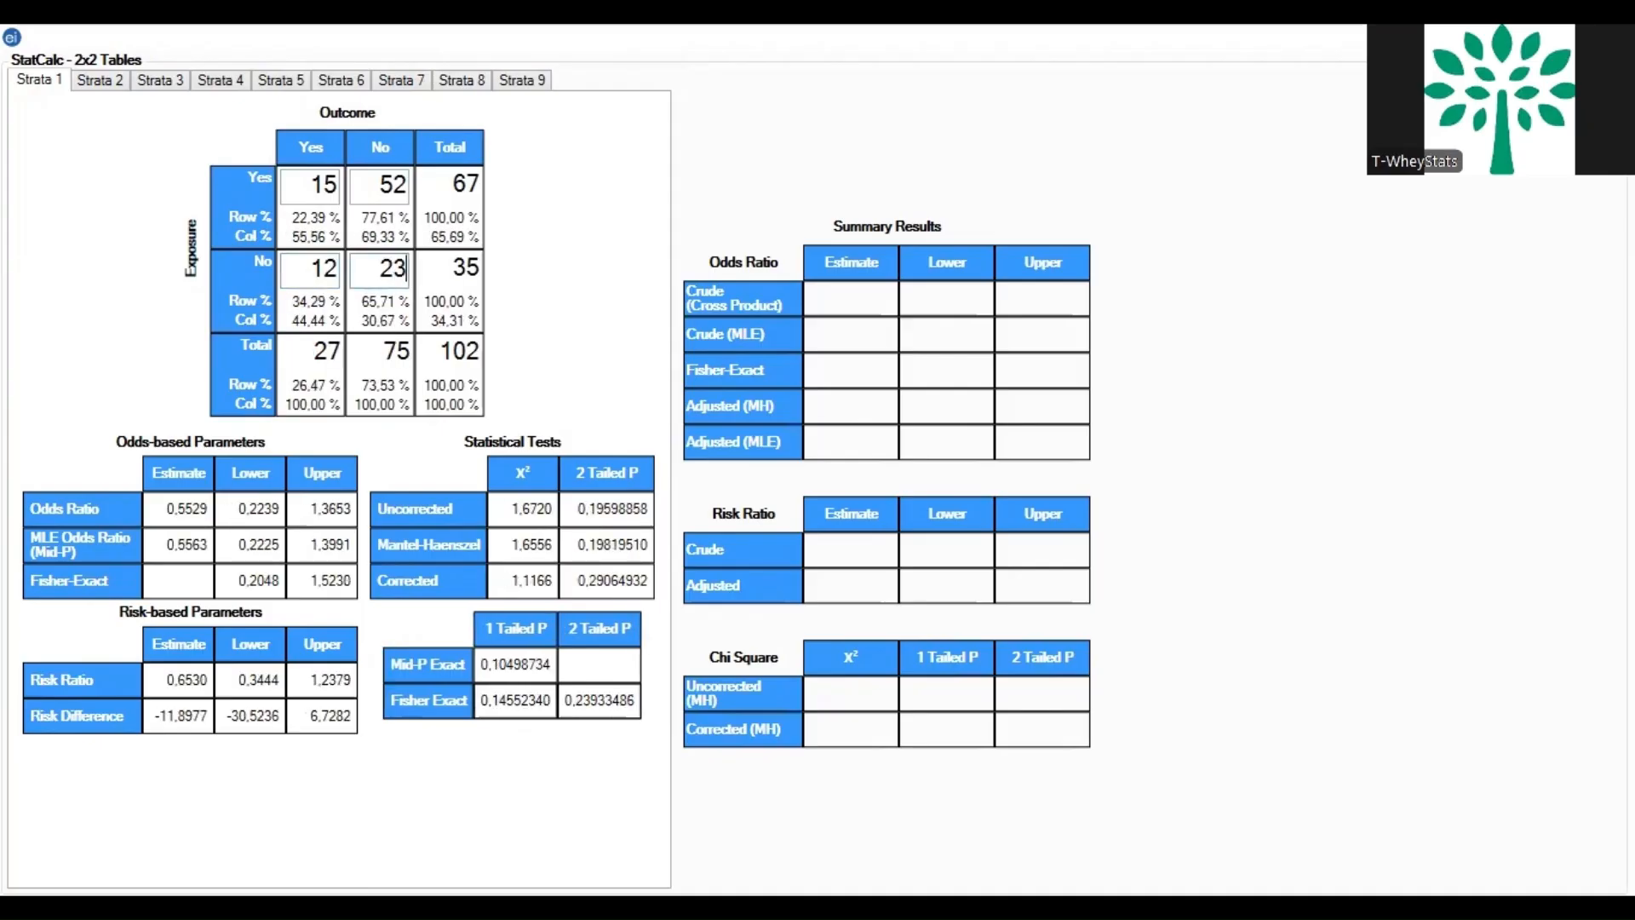